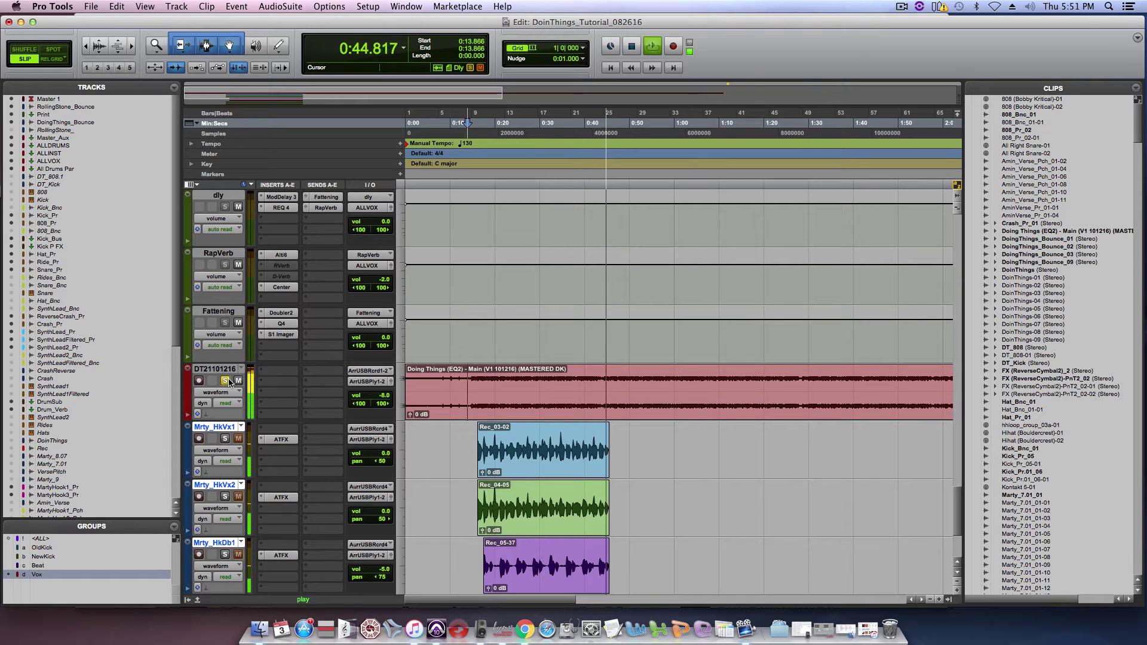
Stop playback after auditioning the layered hook vocals against the mastered guide
key(space)
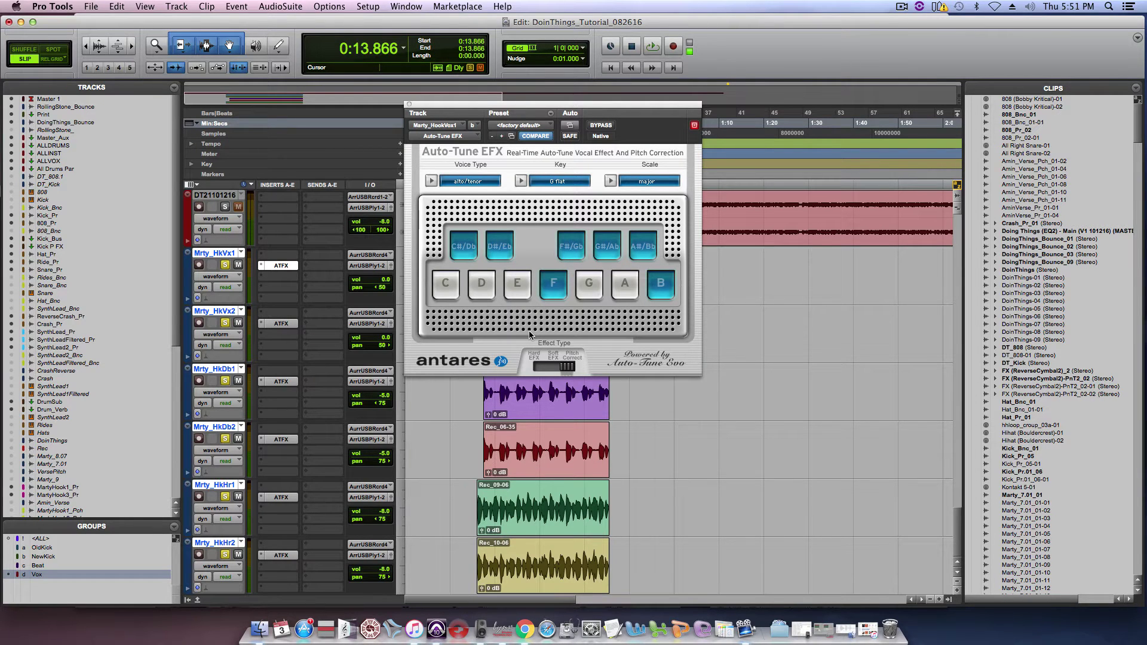
click(410, 106)
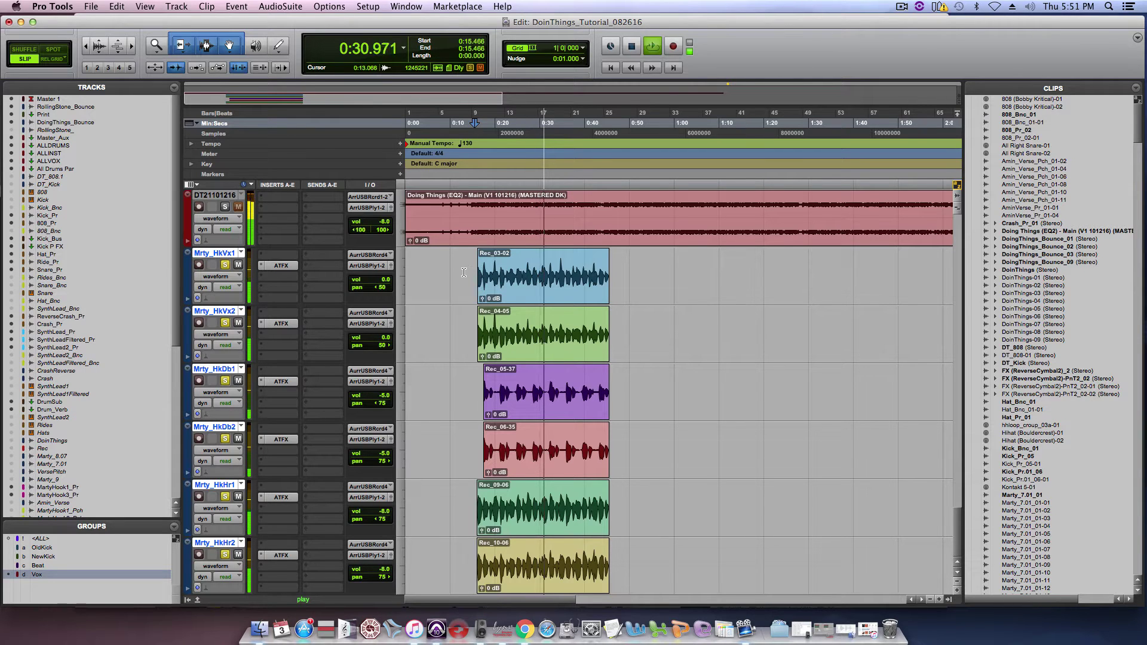
key(space)
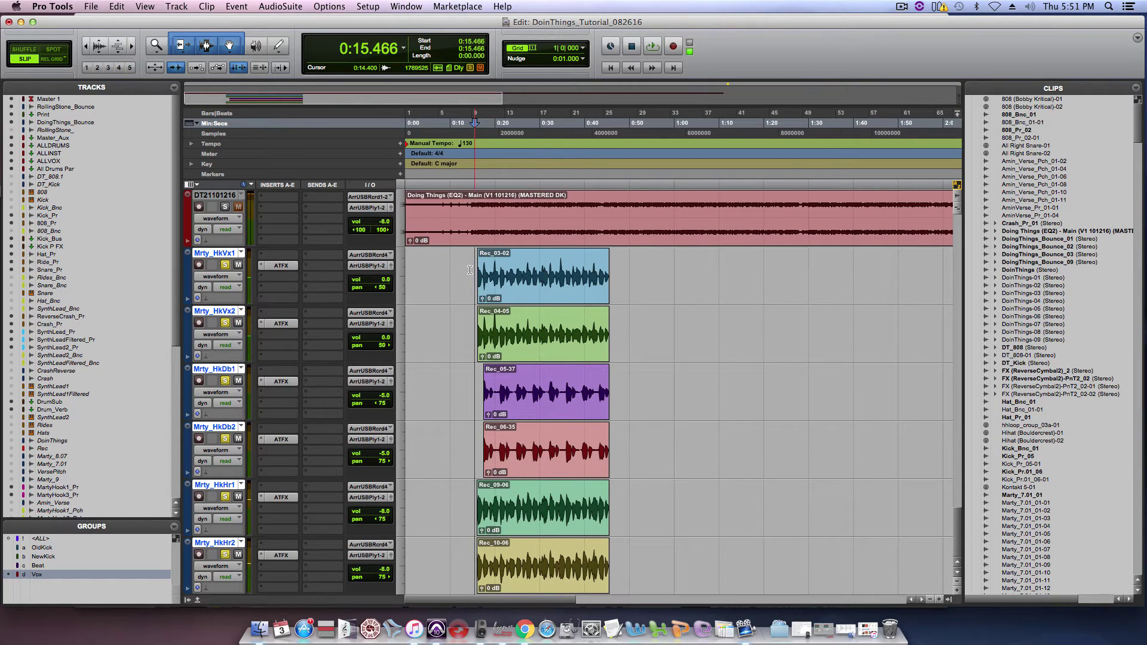
Split the first hook double at 0:14.400 and 0:21.182, then delete breath clip Rec_05-40
click(470, 270)
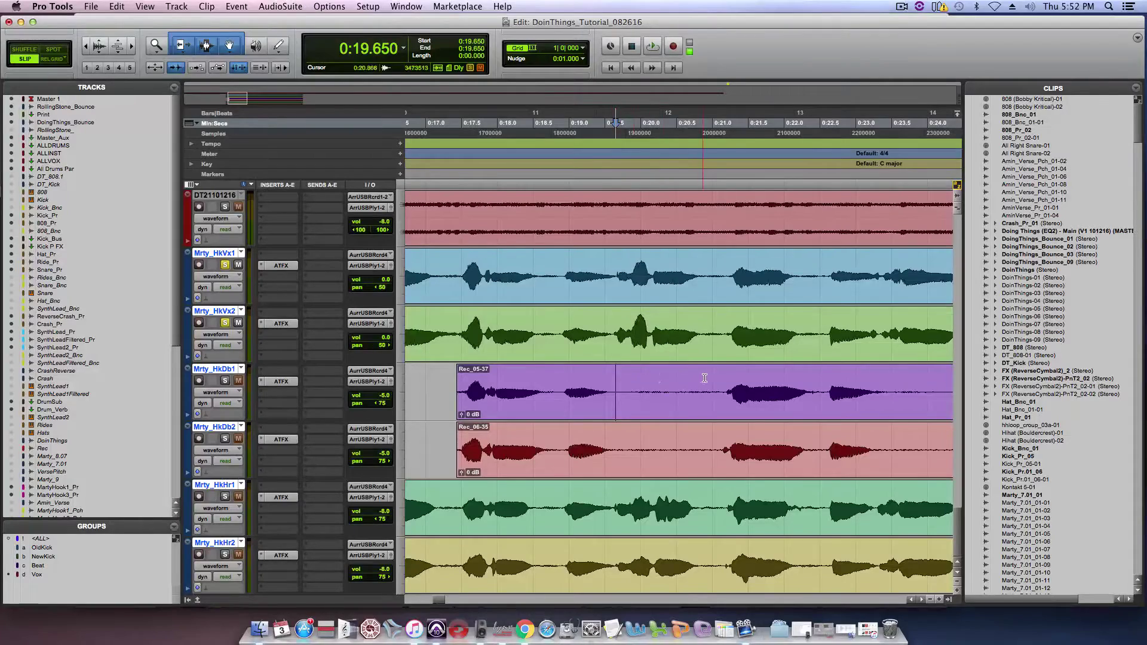
key(super+bracketright)
key(super+bracketright)
key(super+bracketright)
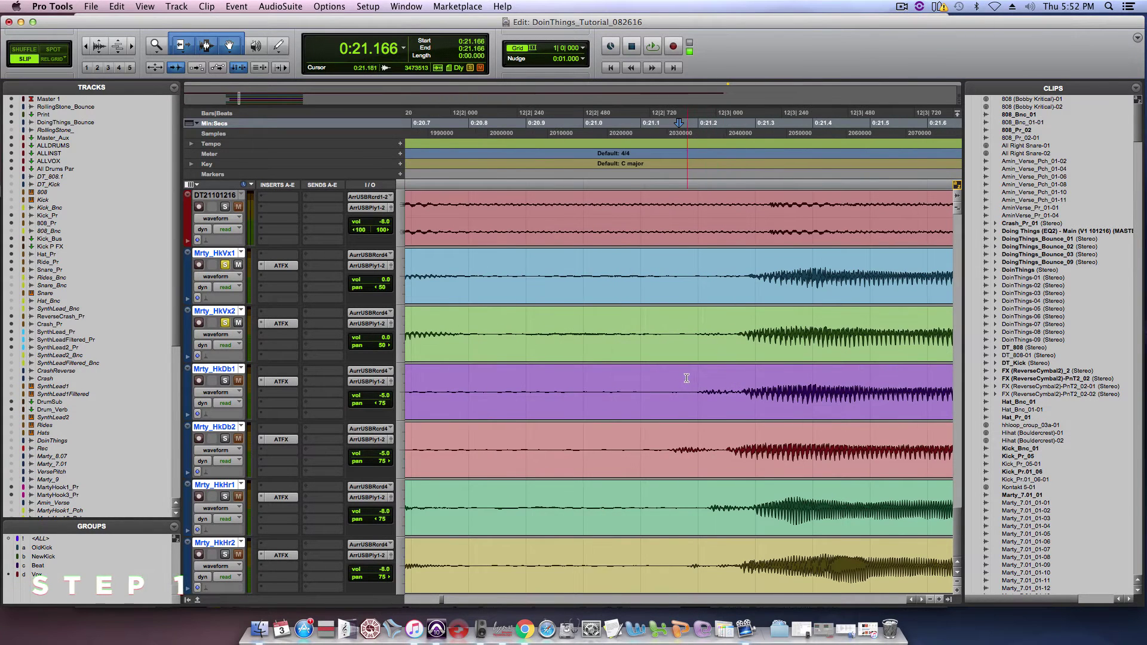
click(685, 380)
key(super+e)
key(super+bracketleft)
key(super+bracketleft)
key(super+bracketleft)
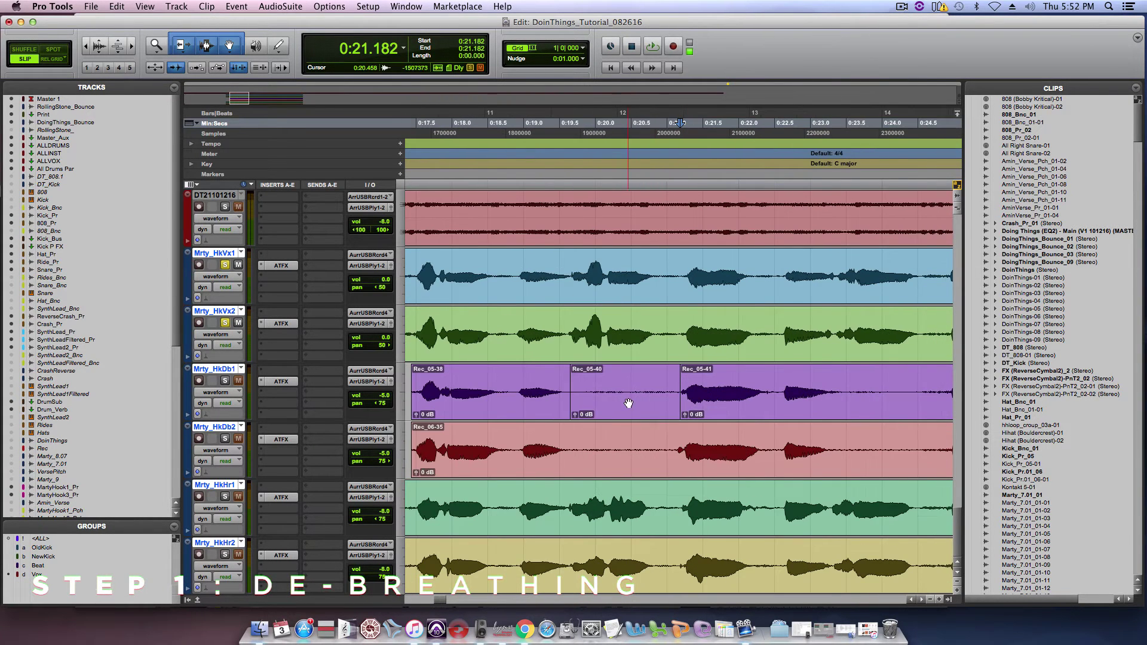
click(628, 400)
key(Delete)
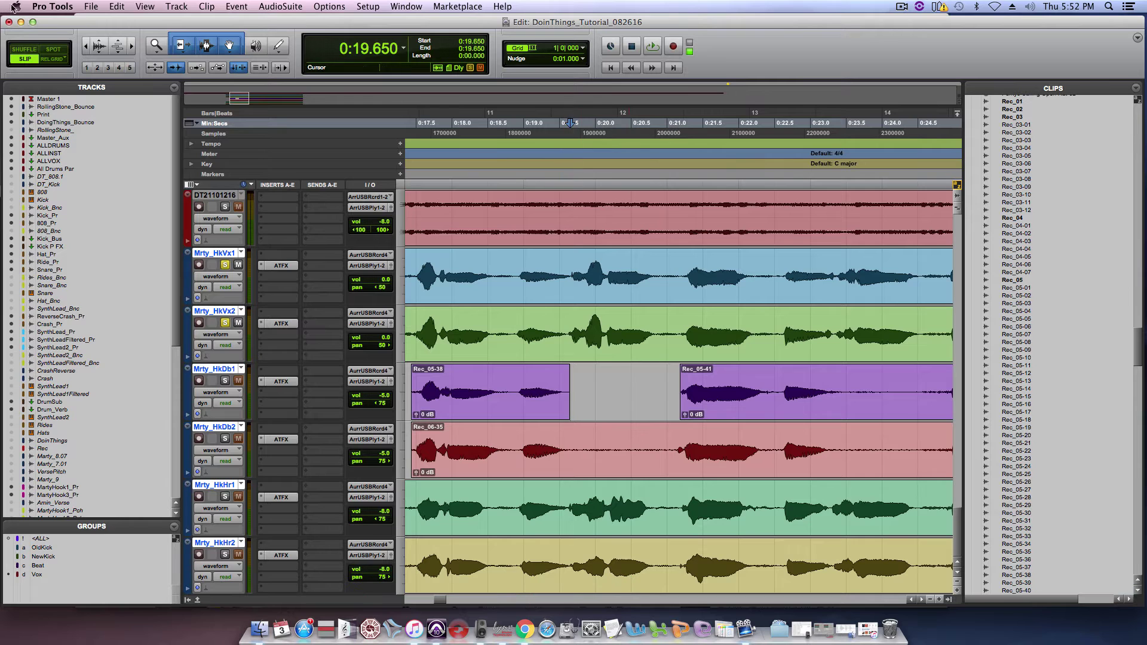
Enlarge the waveforms and inspect the phrase end at sample-level zoom before returning to the hook
click(99, 39)
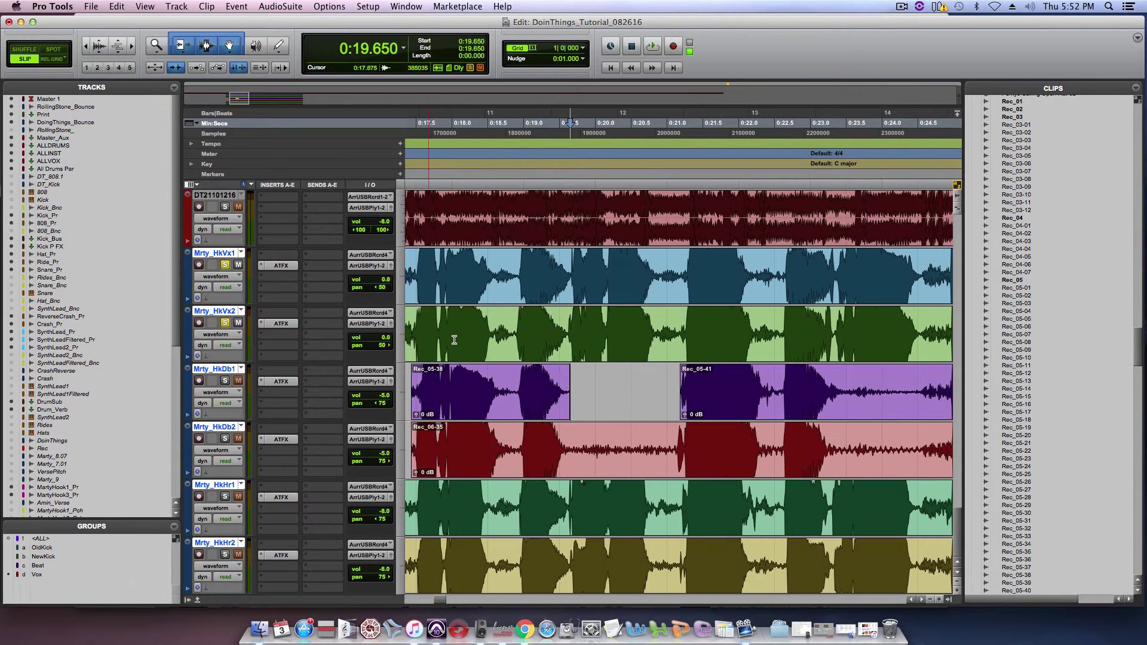
click(566, 448)
key(super+bracketright)
key(super+bracketright)
key(super+bracketright)
key(super+bracketright)
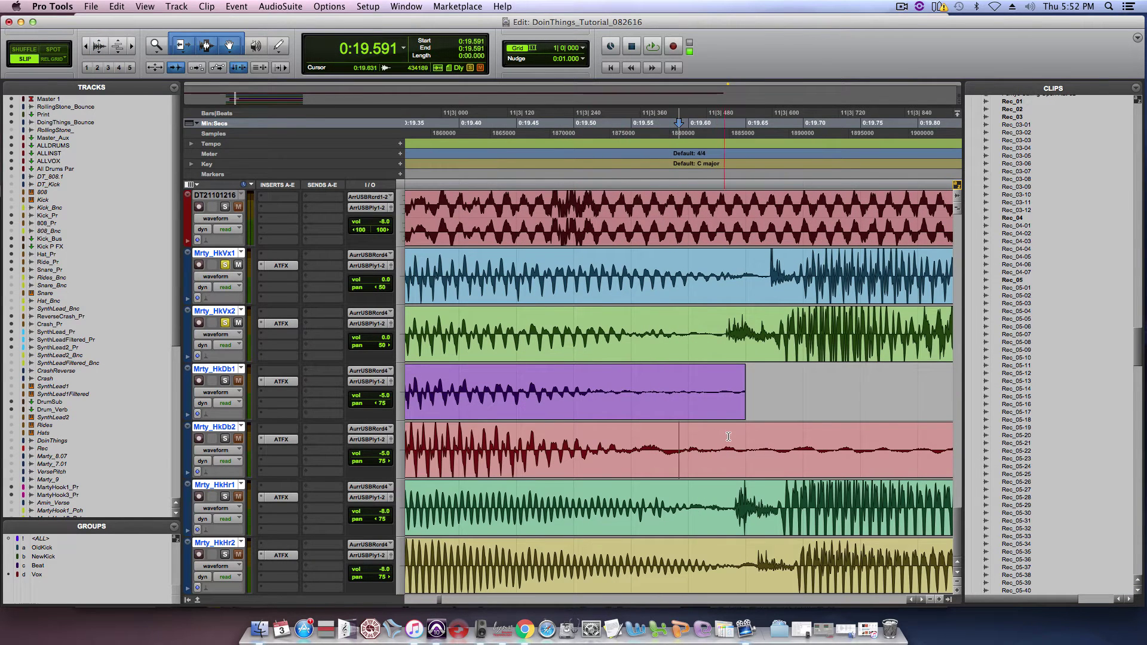
click(956, 186)
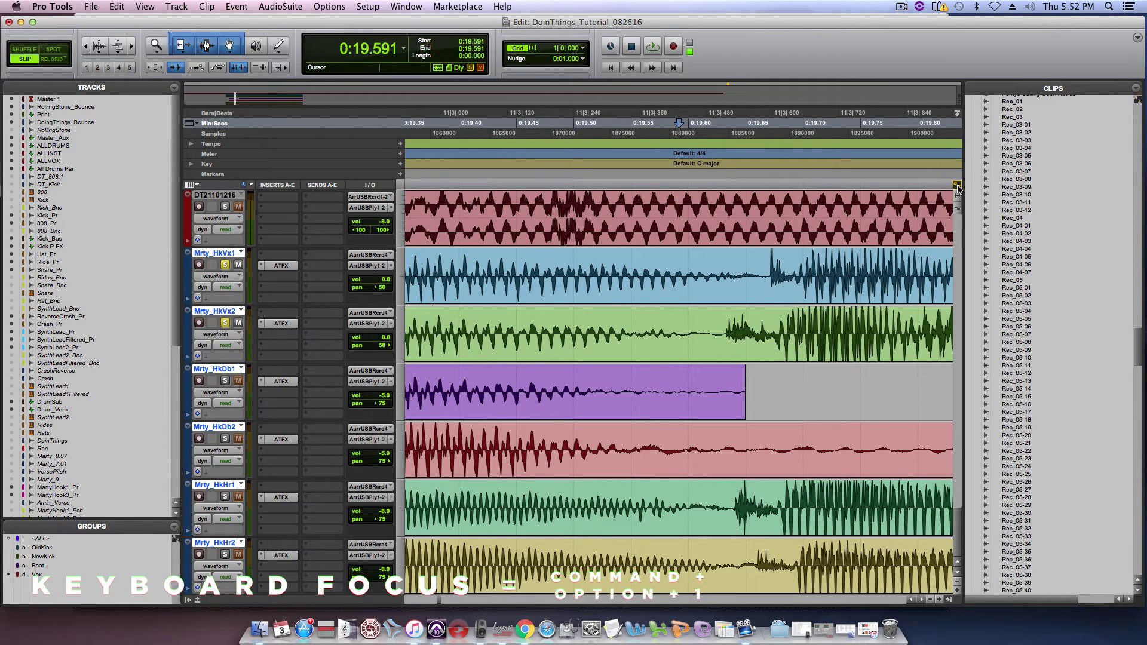
key(super+bracketleft)
key(super+bracketleft)
key(super+bracketleft)
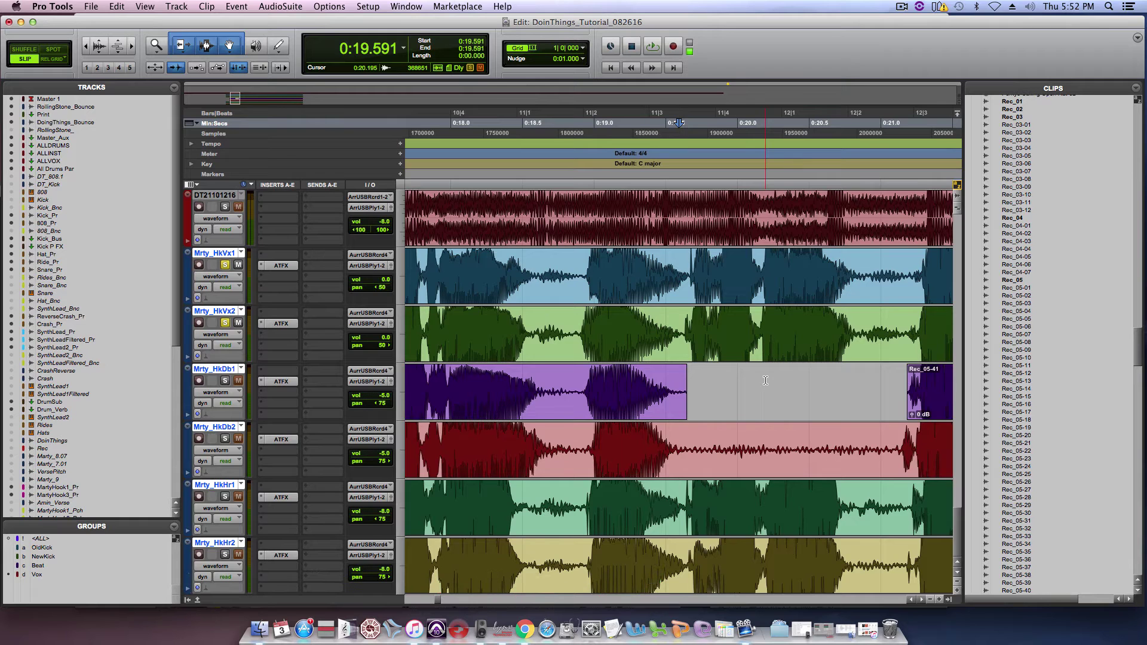
key(ctrl+5)
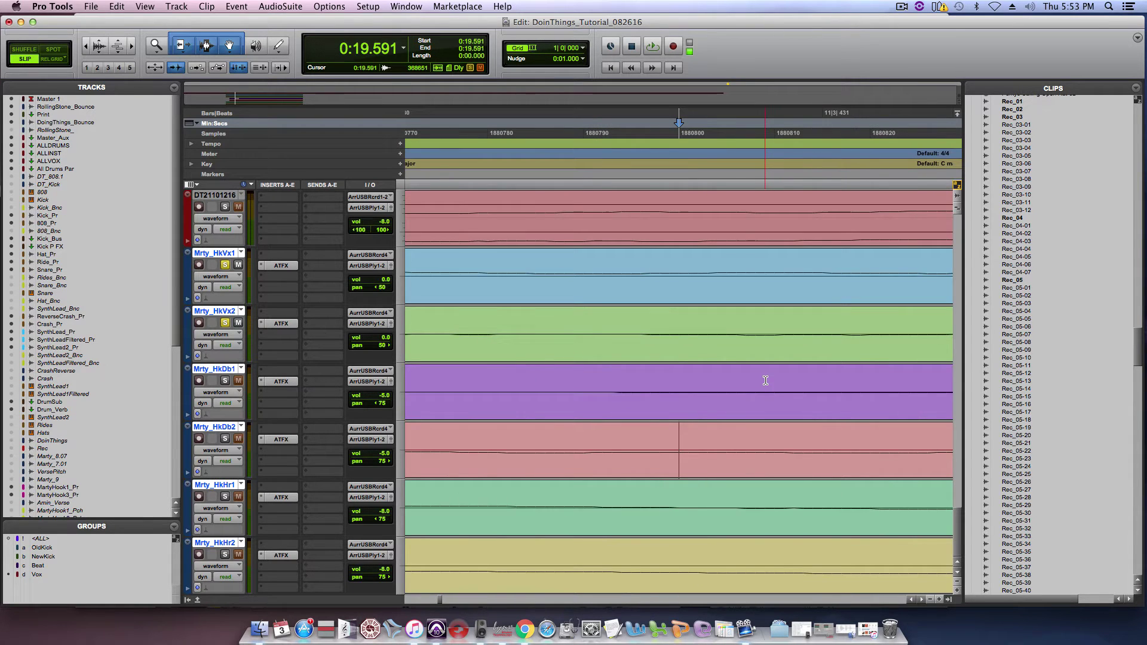
key(ctrl+4)
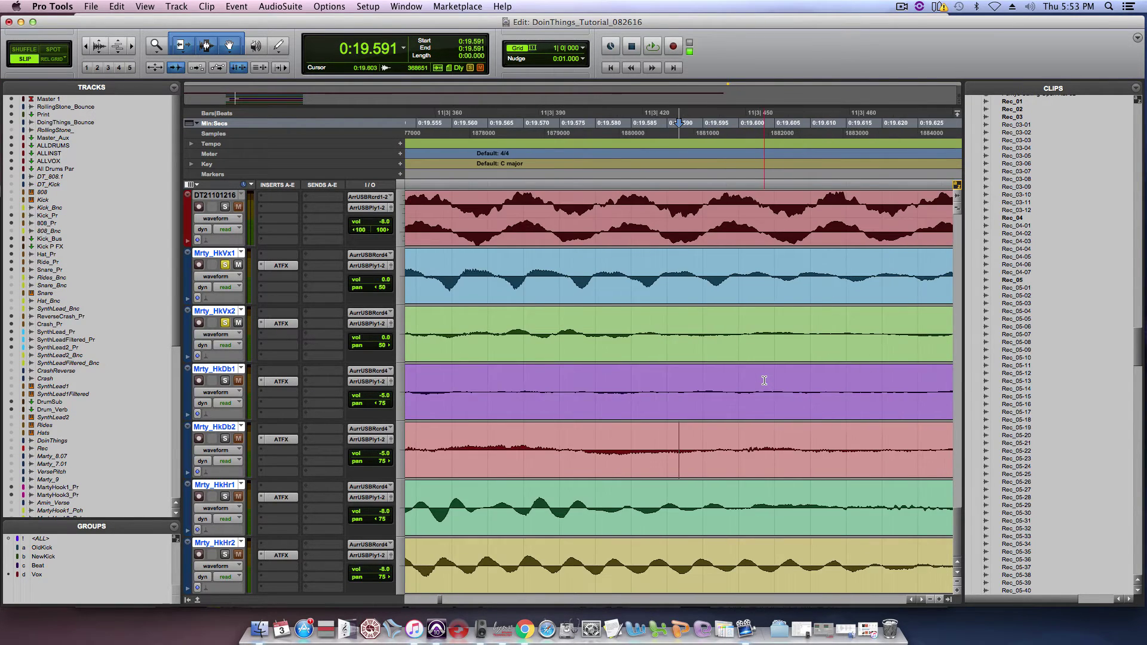
key(ctrl+5)
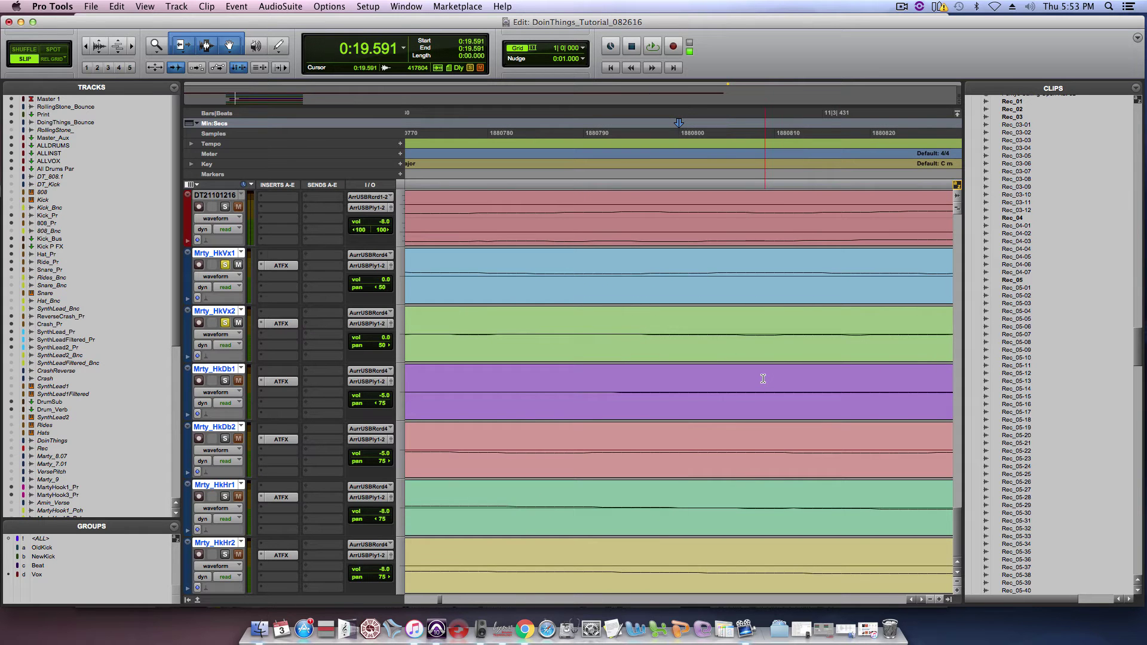
key(ctrl+4)
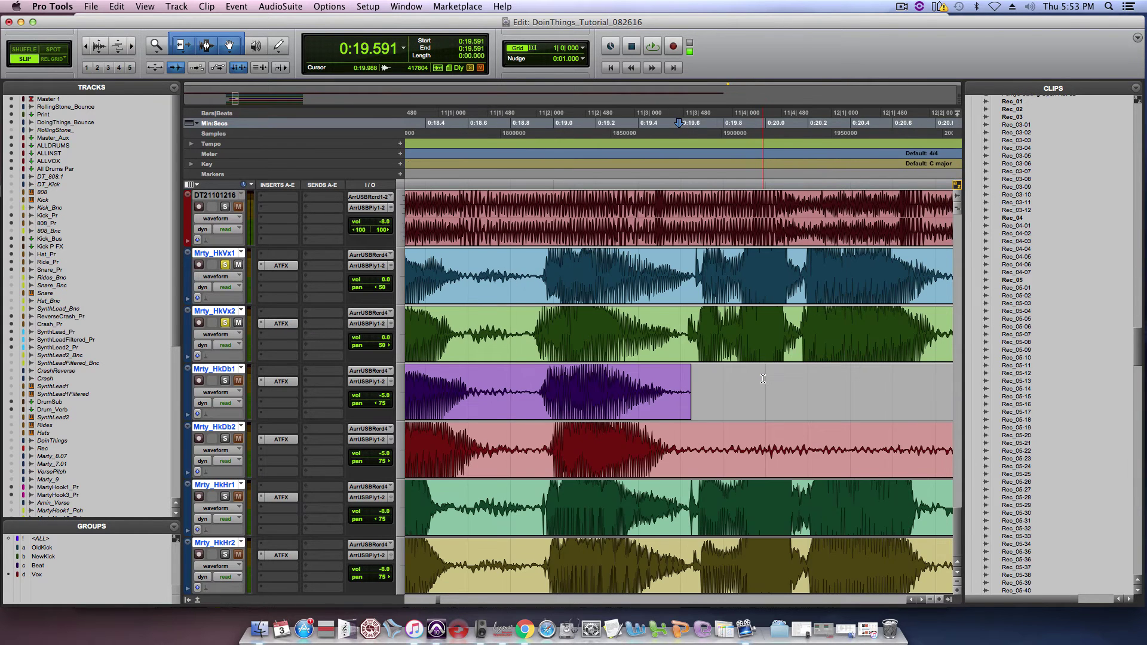
key(ctrl+3)
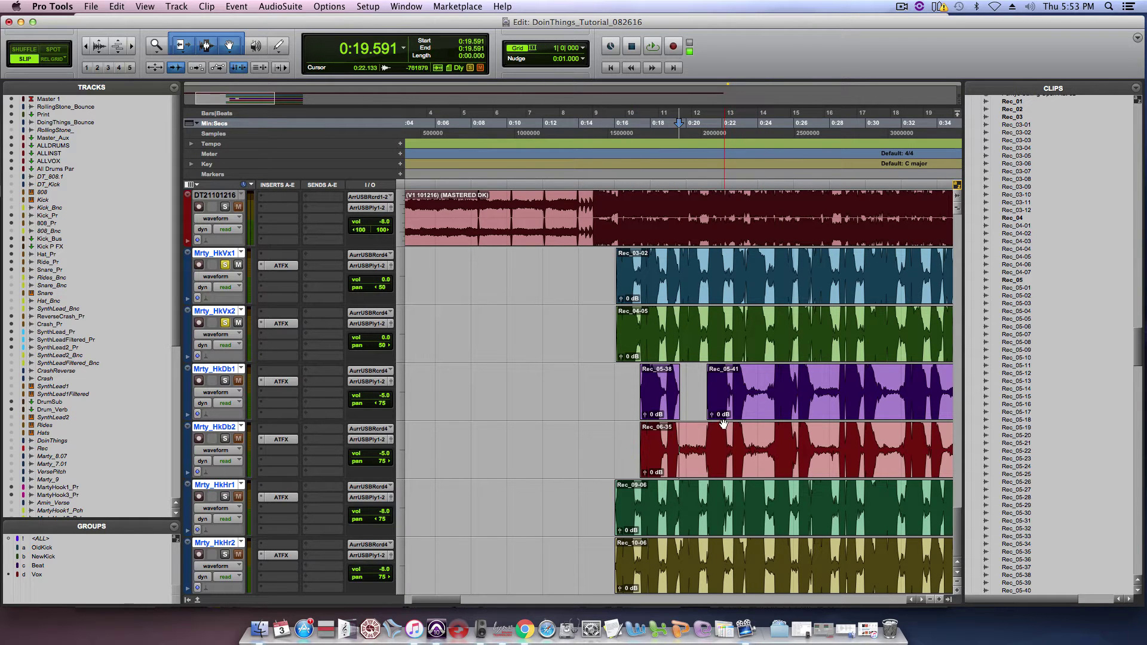
Place edit points after the phrases at 0:24.570 on the first double and 0:24.733 on the second
key(ctrl+5)
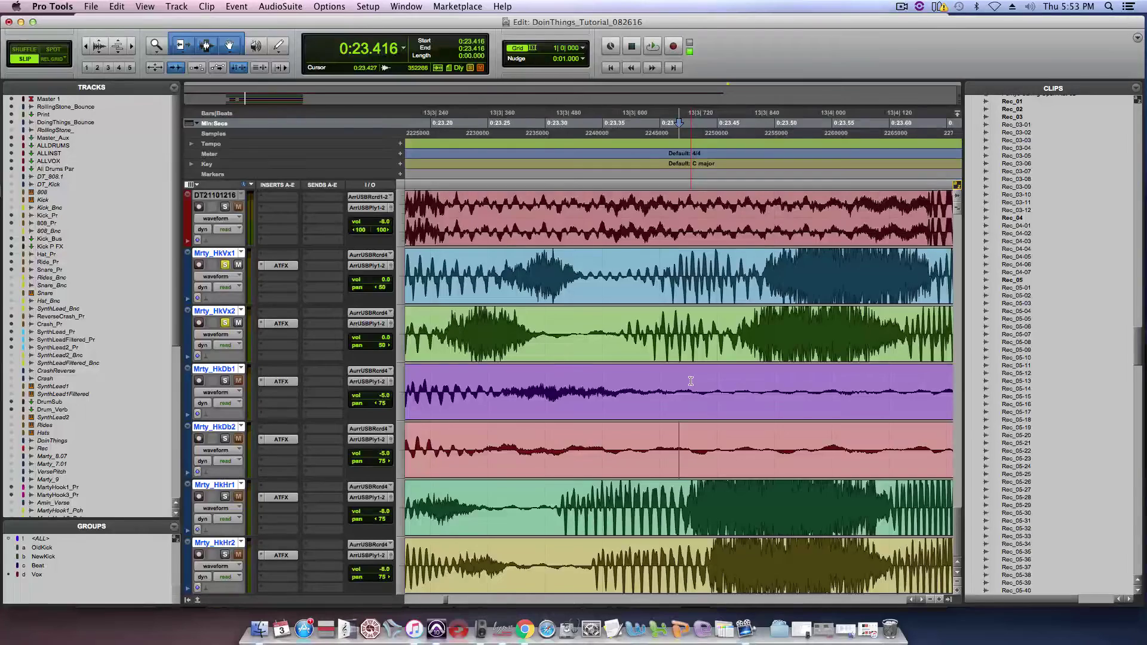
key(r)
key(r)
key(r)
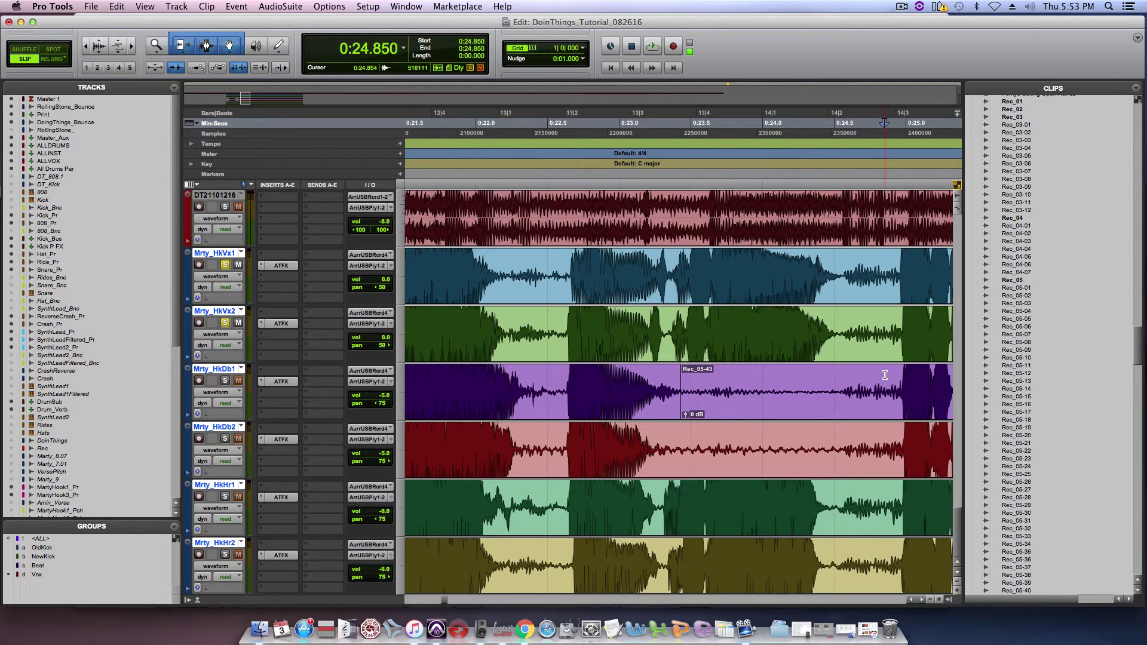
click(844, 377)
key(t)
key(t)
key(t)
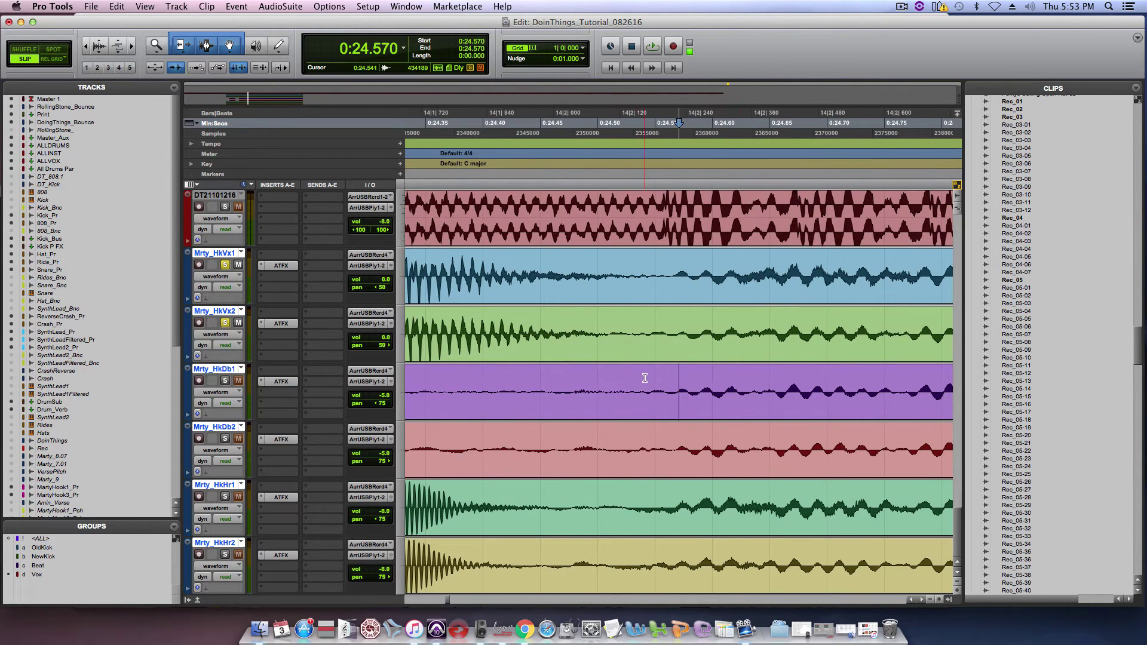
key(r)
key(r)
key(r)
key(r)
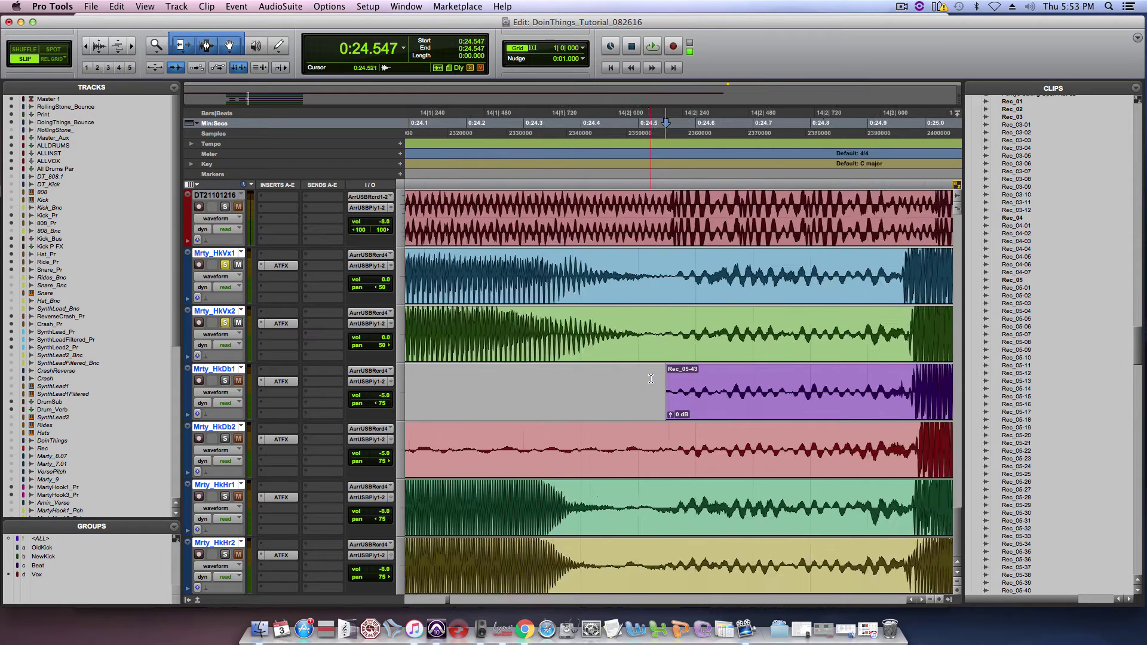
key(t)
key(t)
key(t)
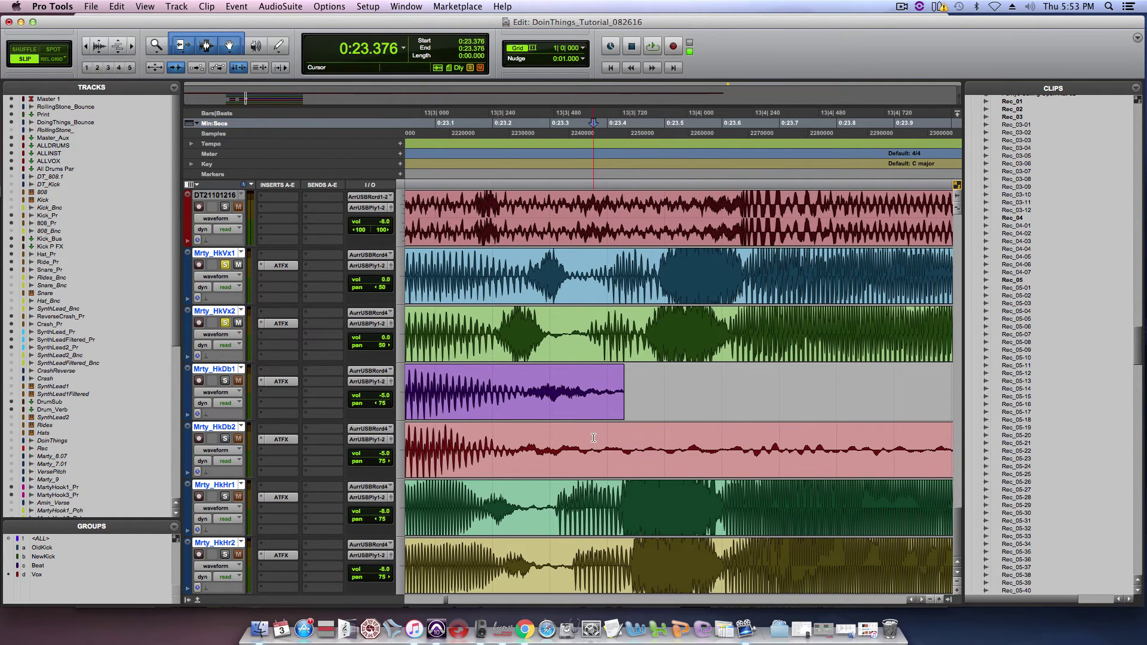
key(r)
key(r)
key(r)
key(r)
click(723, 423)
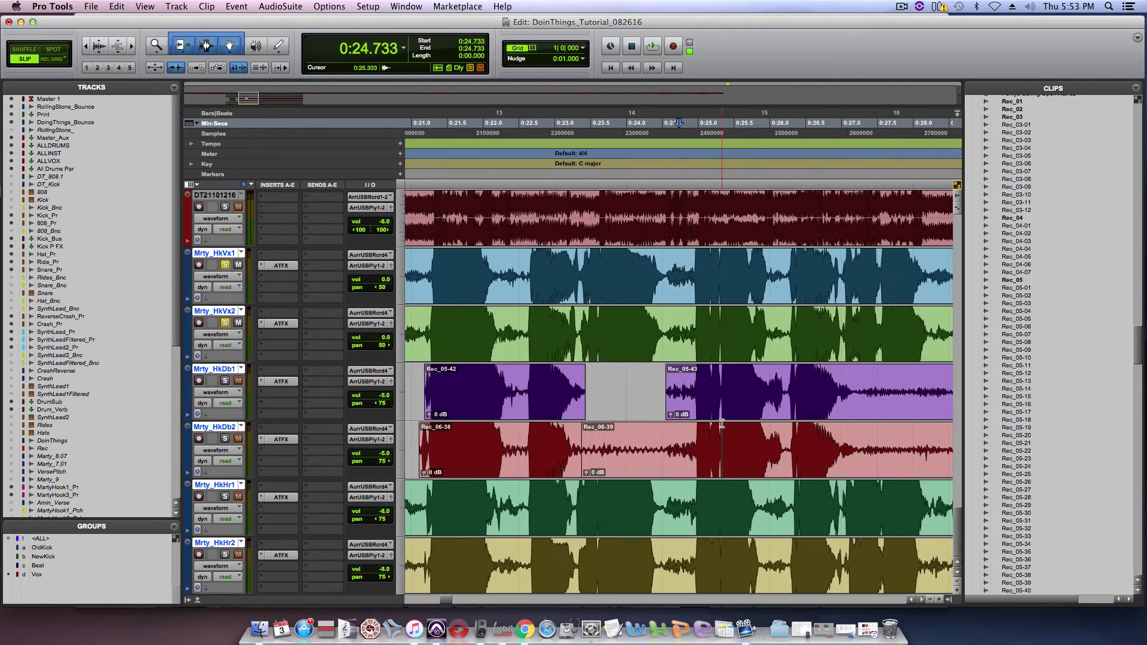
key(t)
key(t)
key(t)
key(t)
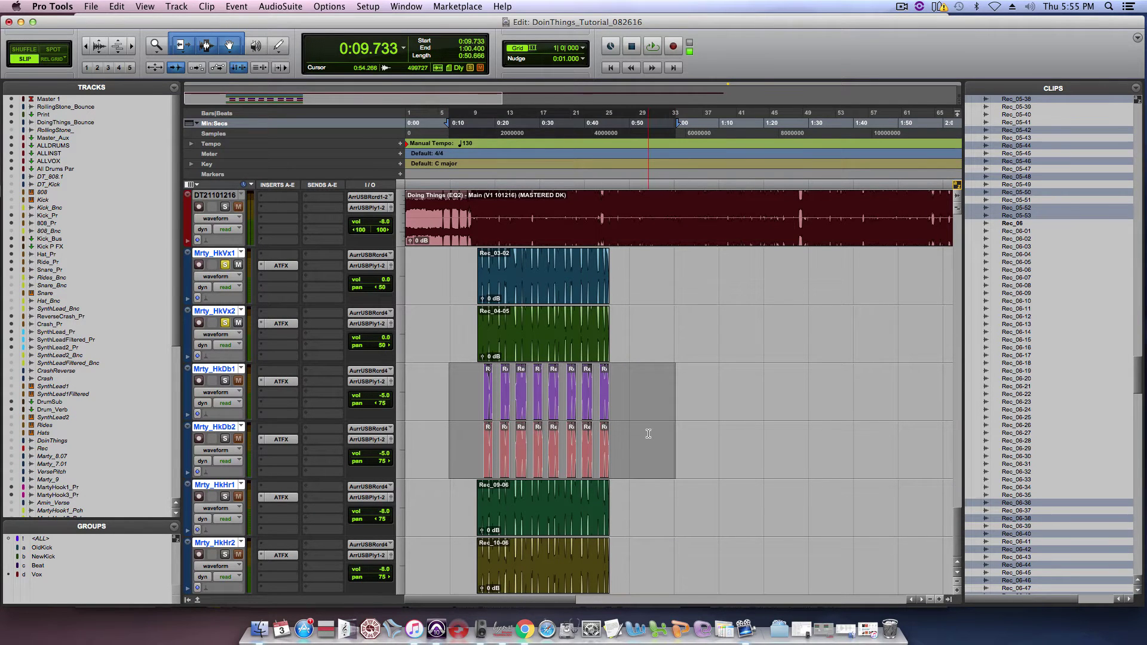
key(super+bracketright)
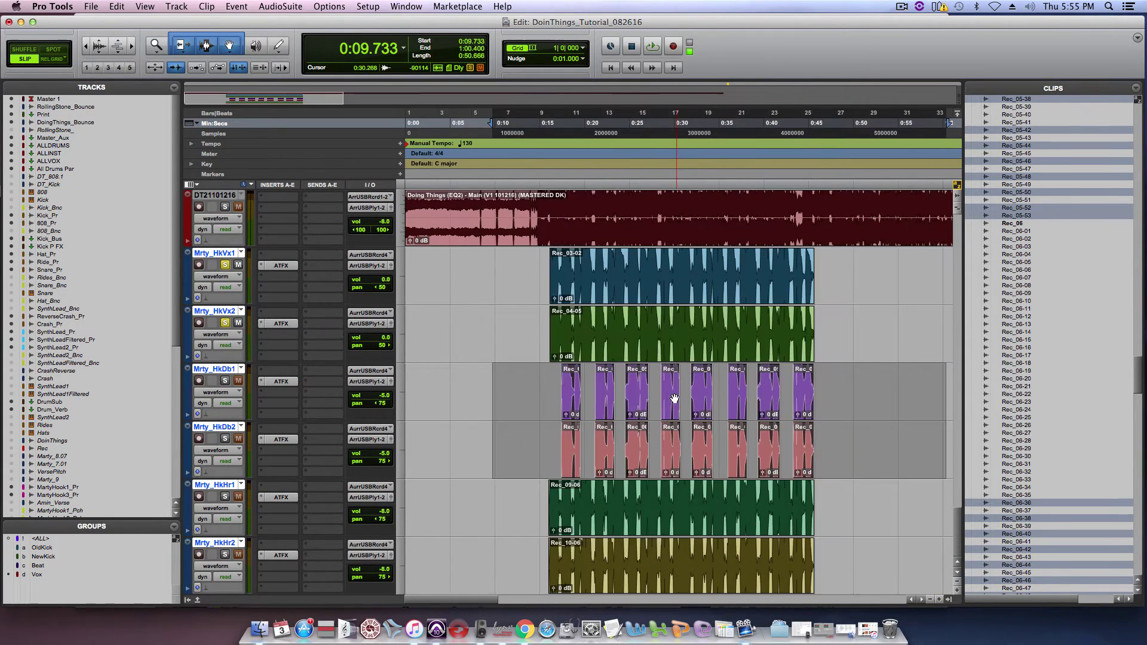
click(652, 437)
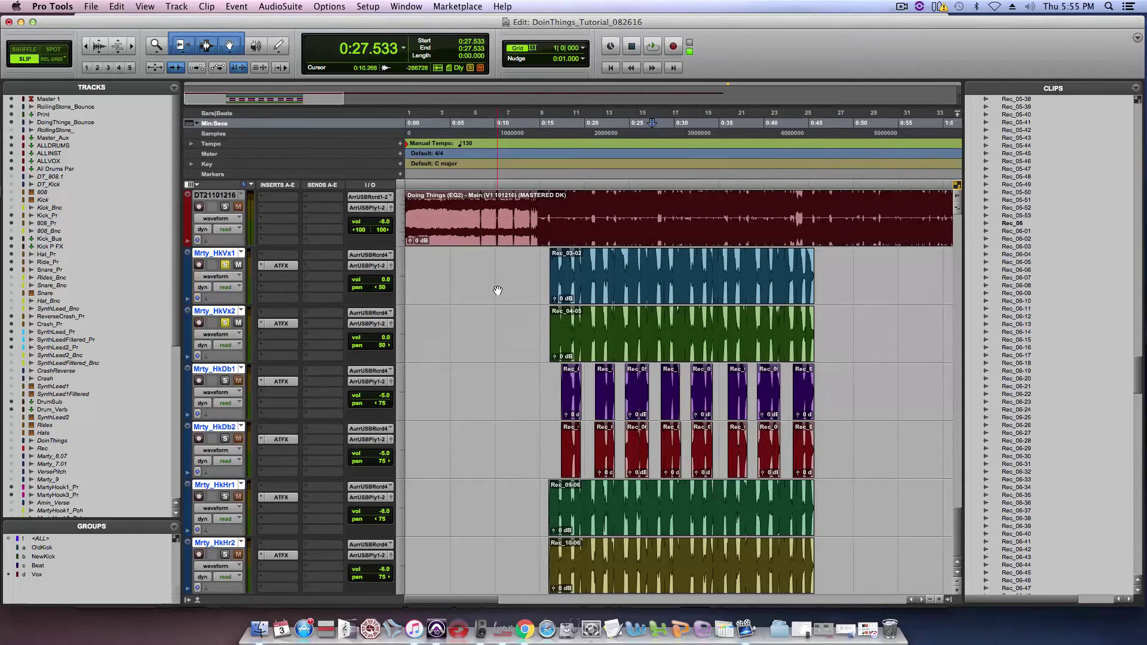
click(500, 277)
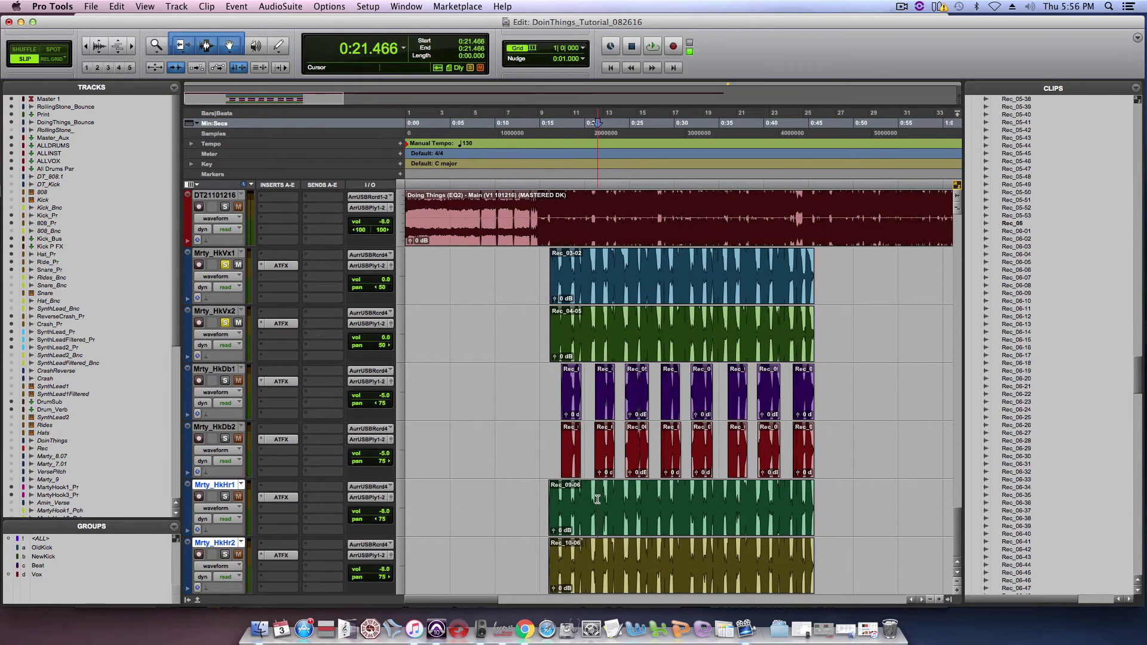
key(t)
key(t)
key(t)
key(t)
click(590, 497)
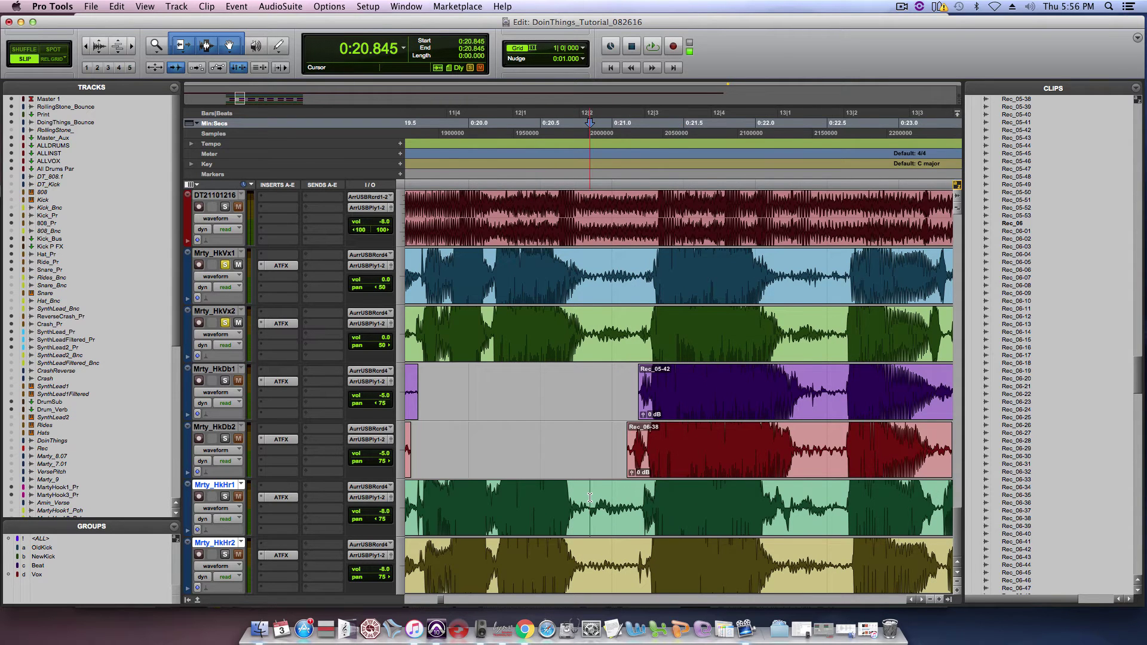
key(r)
key(r)
key(r)
key(r)
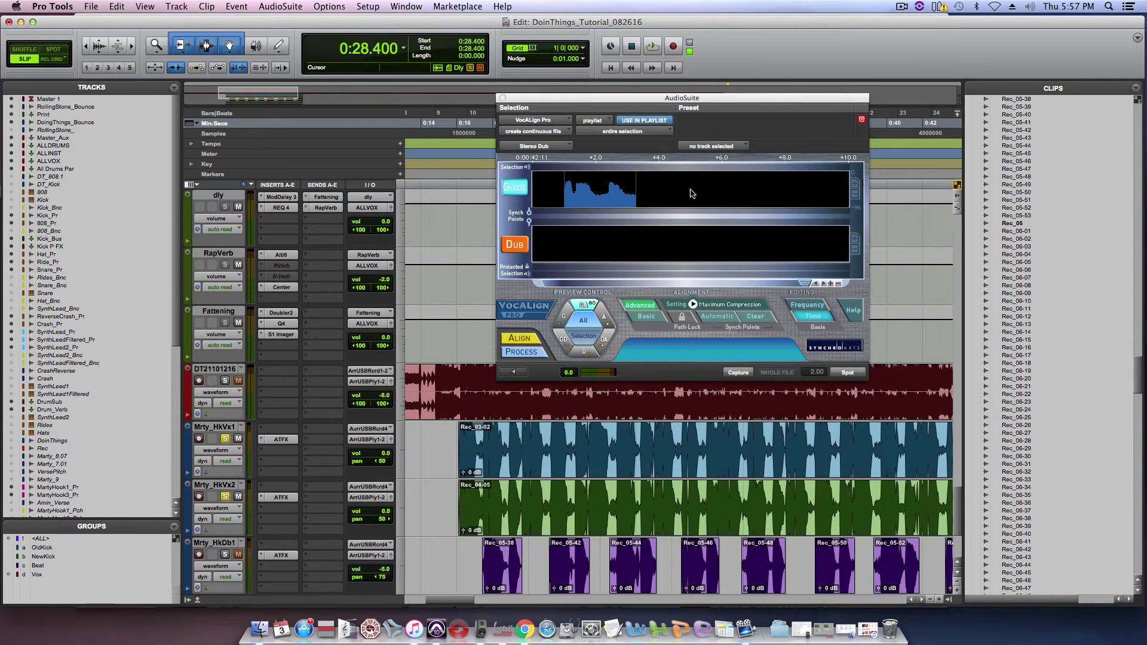
Capture the Rec_03-02 hook vocal clip as VocALign's guide
click(753, 457)
key(super+bracketleft)
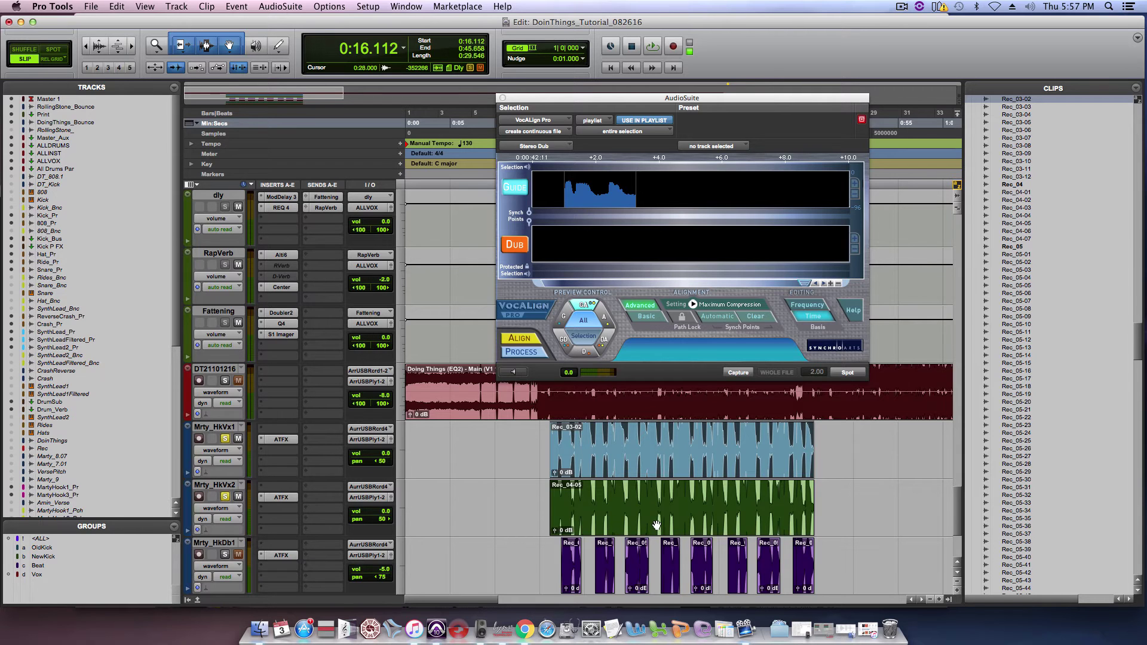
click(738, 372)
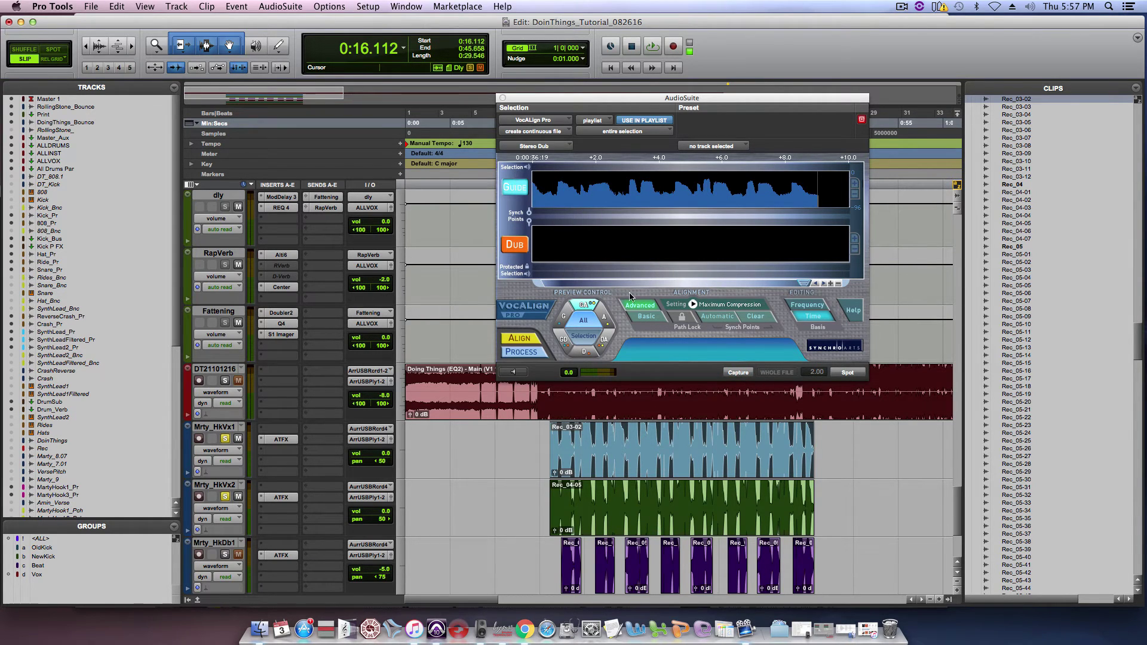
Capture the Rec_04-05 double take as VocALign's dub
click(658, 529)
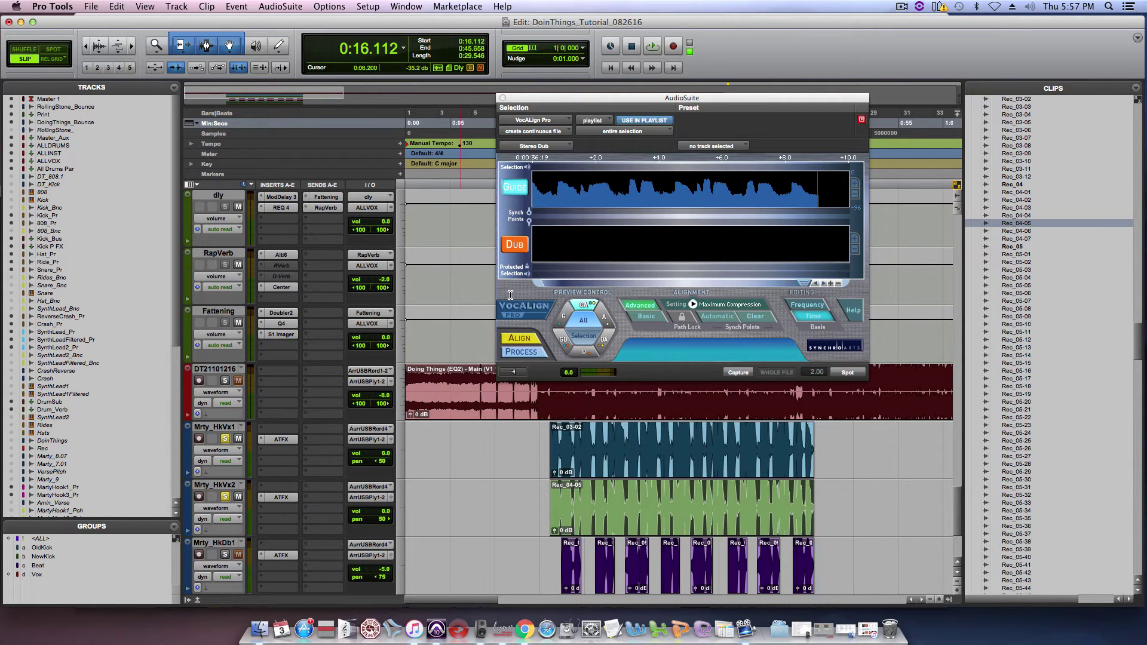
click(513, 250)
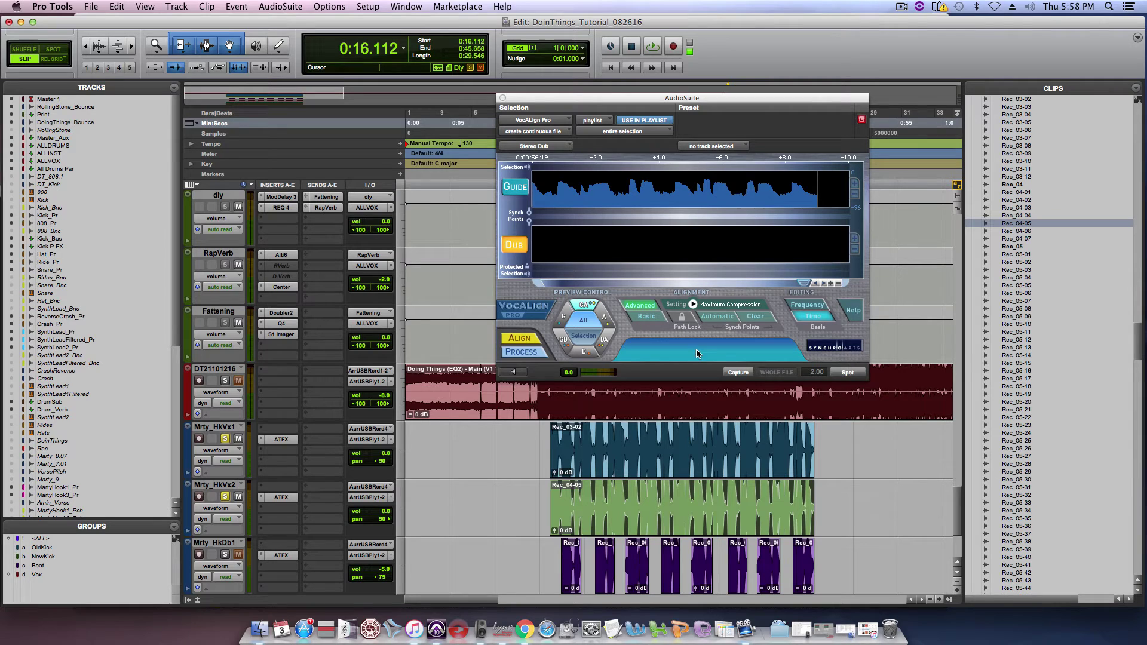
click(738, 373)
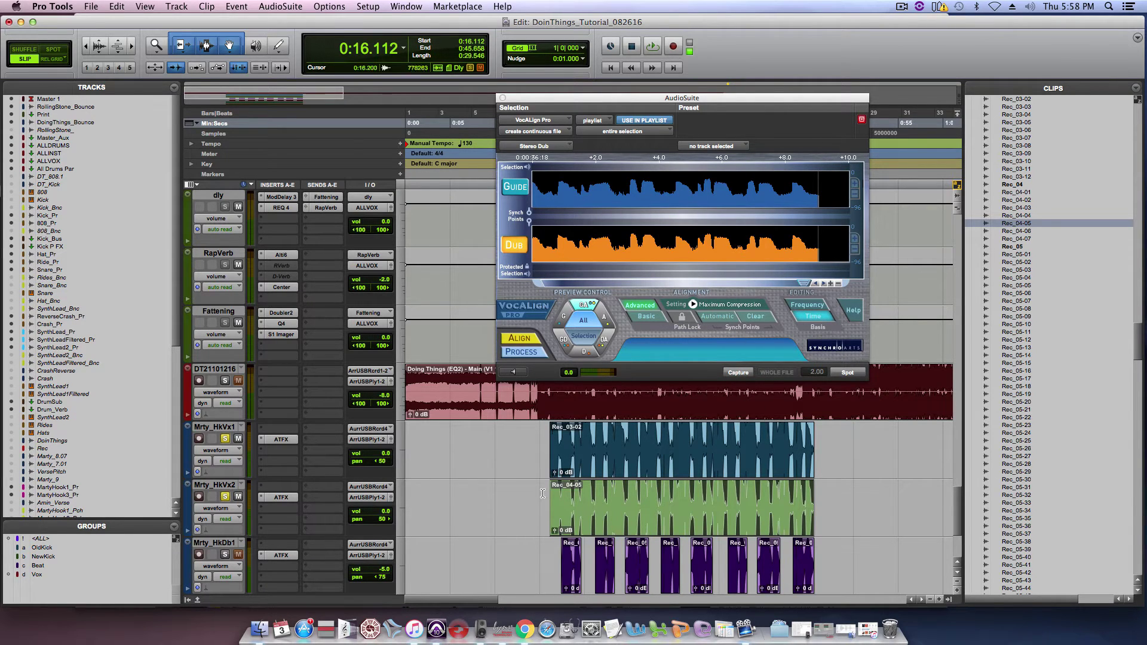
Analyse the dub's alignment to the guide with ALIGN and process it
click(626, 446)
key(Tab)
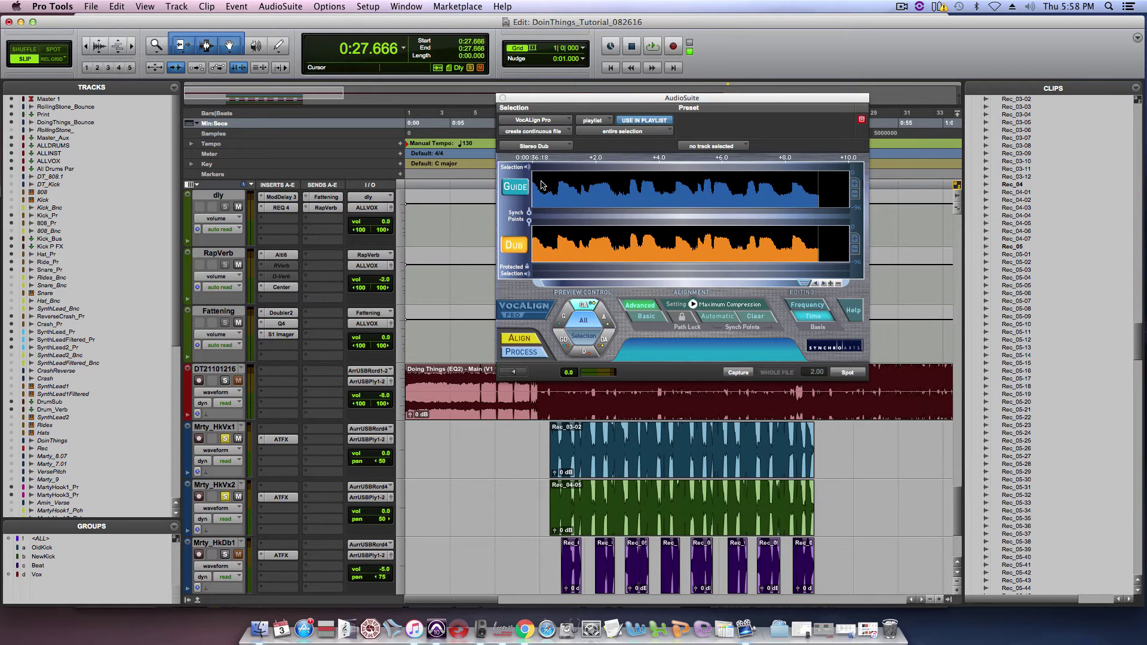
click(519, 341)
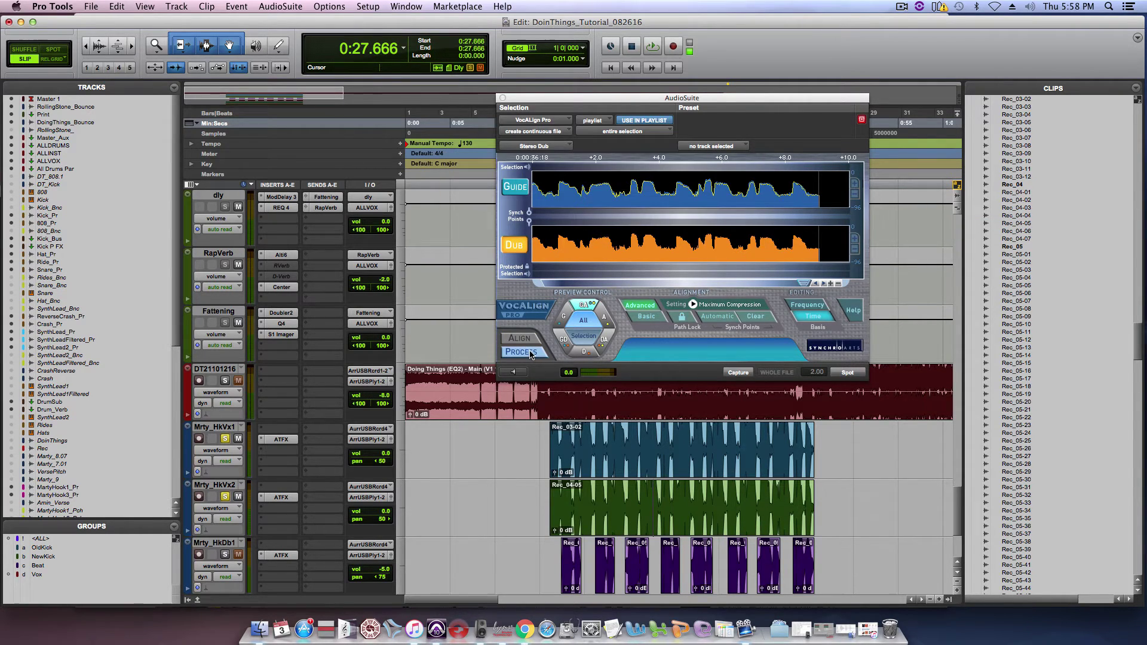
click(528, 353)
Reselect Rec_04-05, check the Maximum Compression setting, and spot the aligned Rec-VOAx_55-05 onto Mrty_HkVx2
click(695, 530)
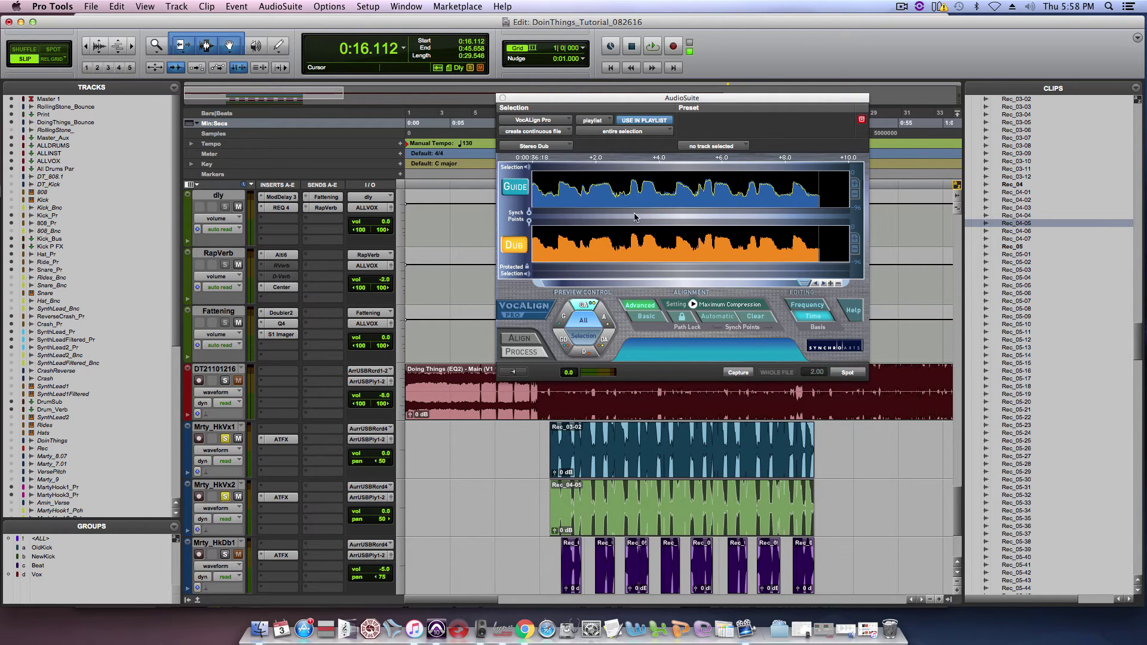
click(693, 305)
click(847, 373)
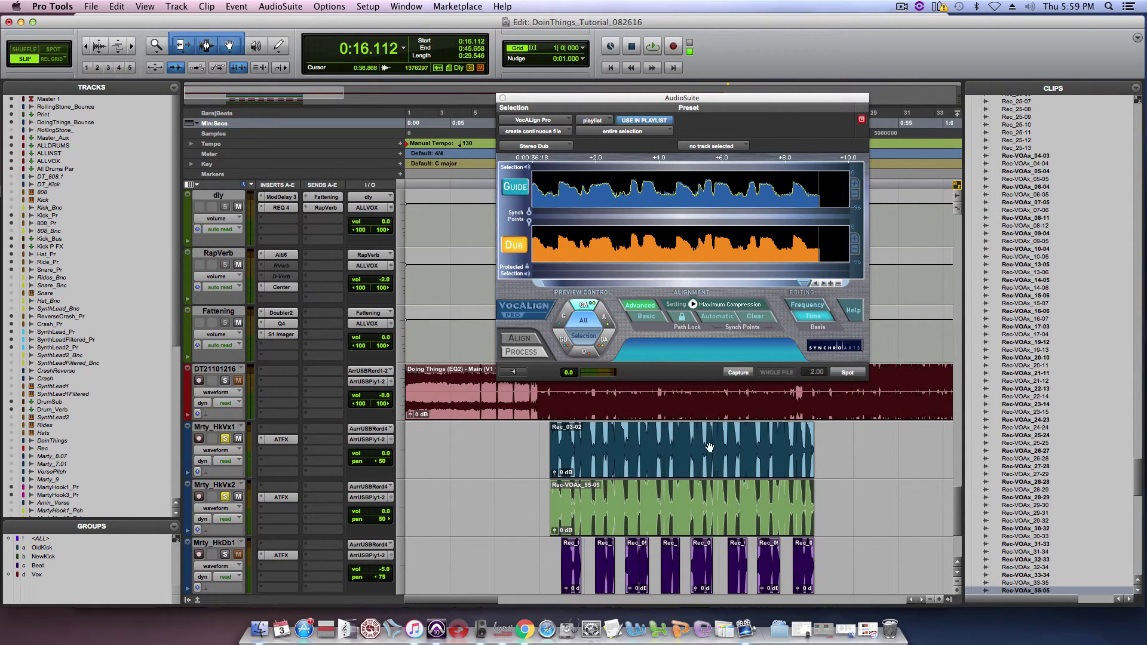
Compare the aligned waveforms zoomed in at 0:29.947, then capture Rec-VOAx_55-05 as the dub
click(675, 494)
key(super+bracketright)
key(super+bracketright)
key(super+bracketright)
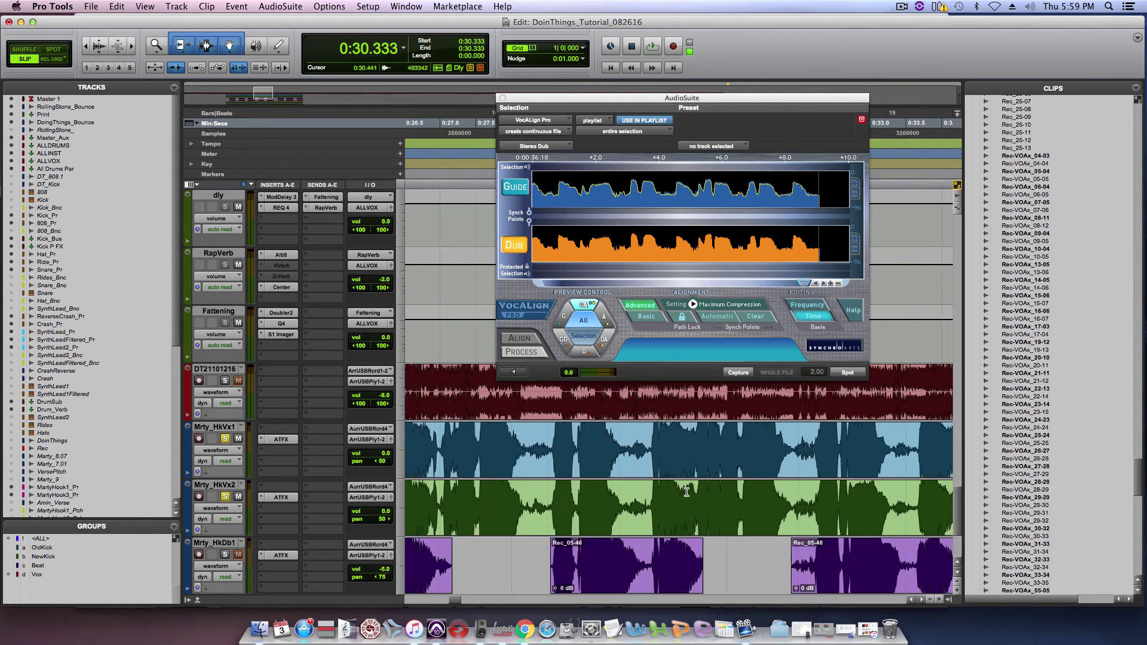
click(571, 496)
key(super+bracketright)
key(super+bracketright)
key(super+bracketright)
key(super+bracketright)
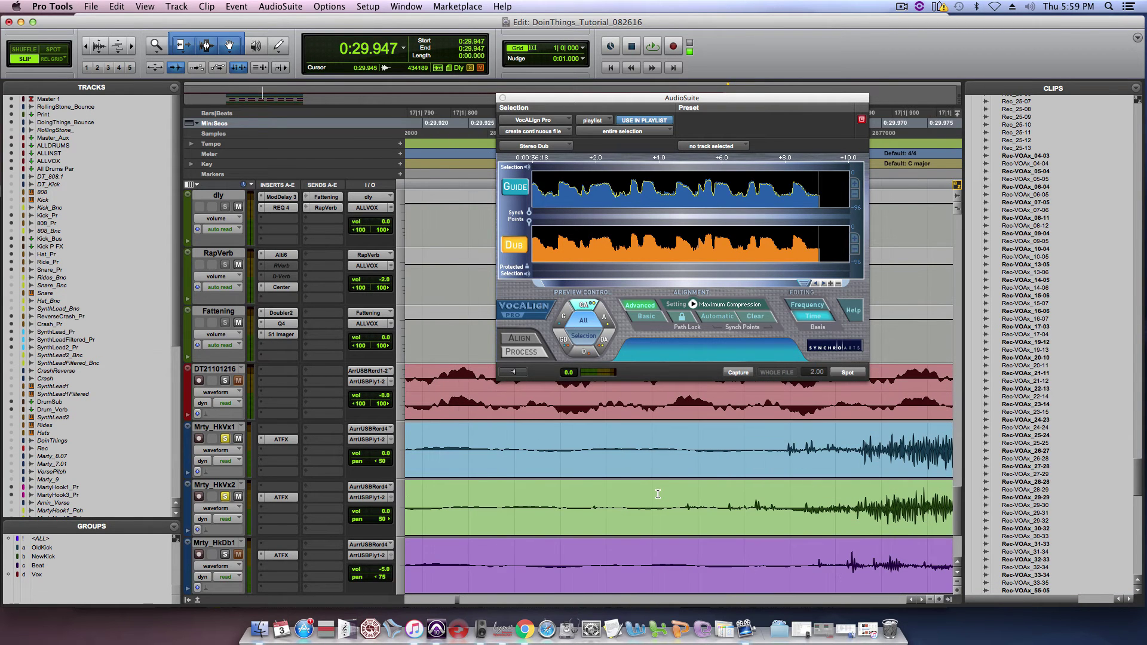
key(super+bracketleft)
key(super+bracketleft)
key(super+bracketleft)
key(super+bracketleft)
key(super+bracketleft)
key(super+bracketleft)
key(super+bracketleft)
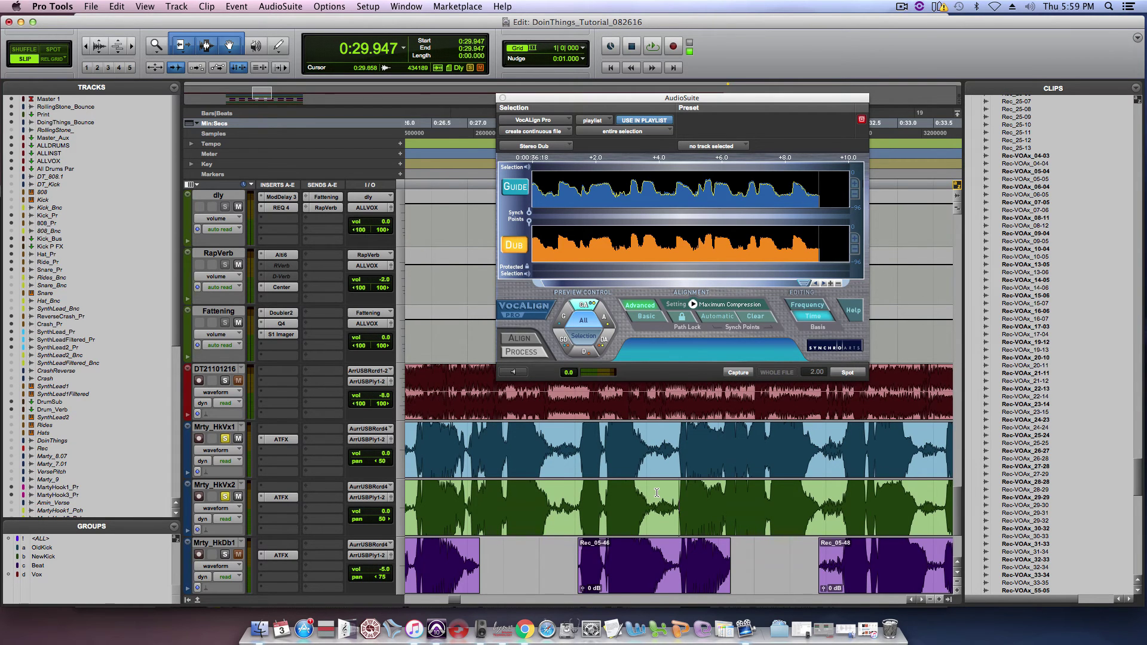
key(super+bracketleft)
key(super+bracketleft)
click(678, 514)
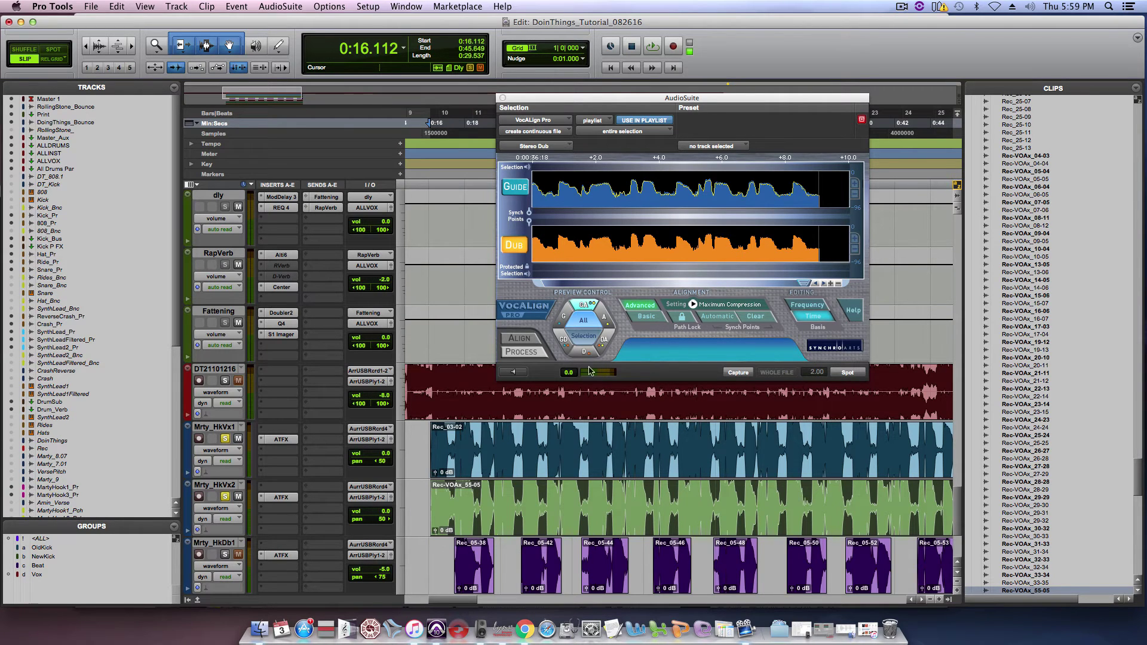
click(724, 373)
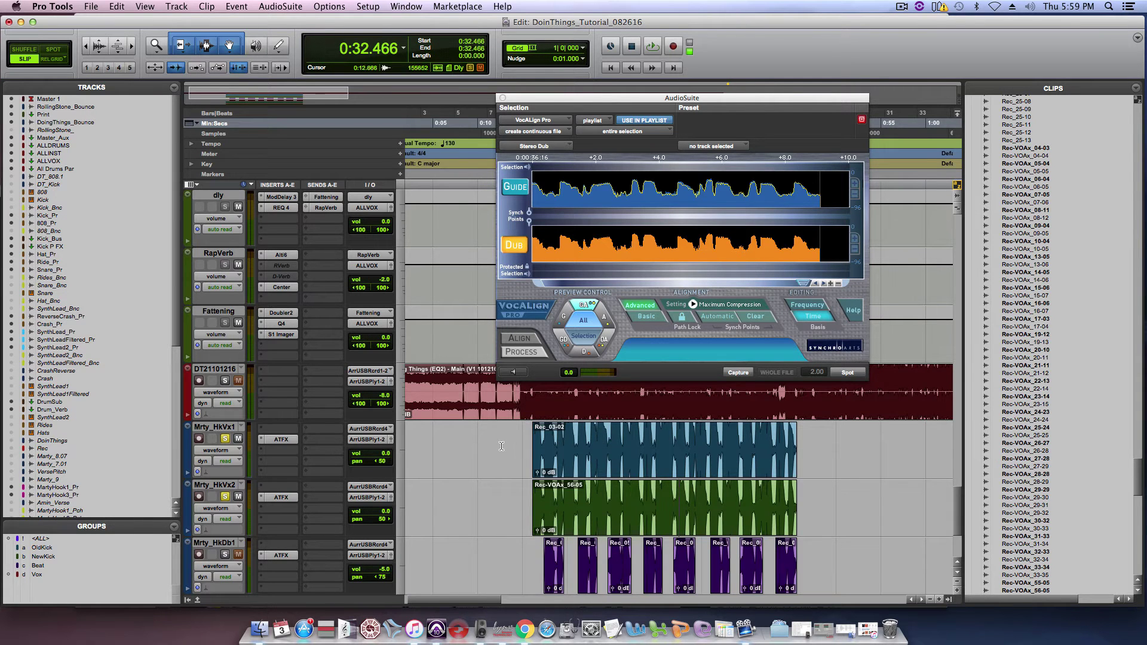
Play the hook from the clip start to hear the aligned double against the guide
click(501, 446)
key(Tab)
key(super+bracketright)
key(super+bracketright)
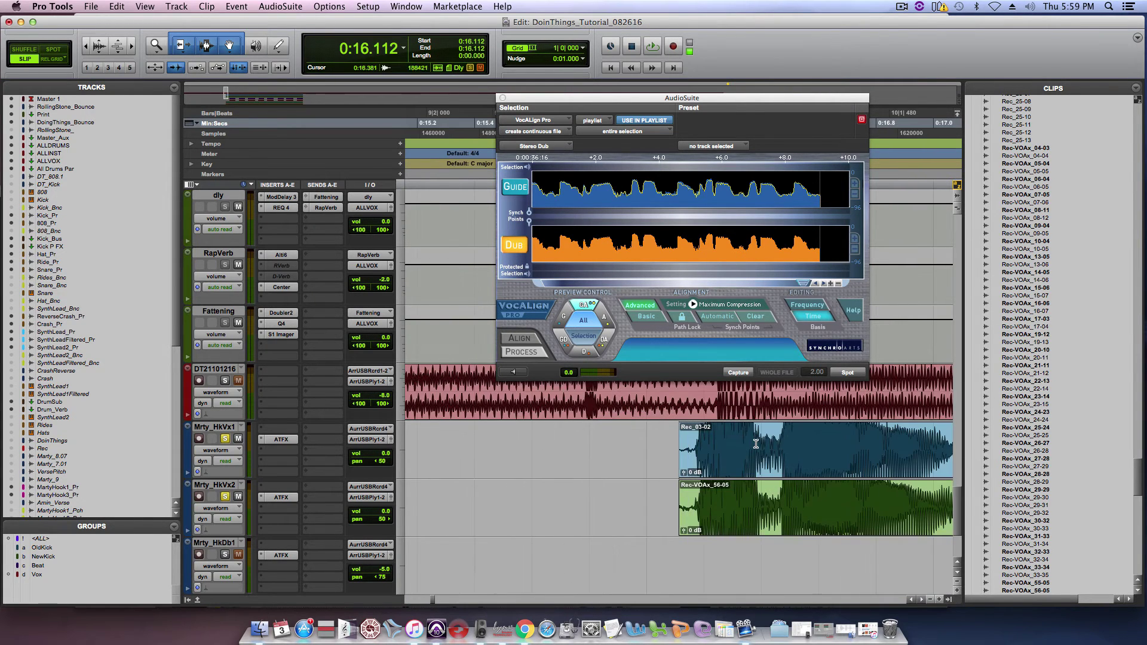
key(super+bracketleft)
key(super+bracketleft)
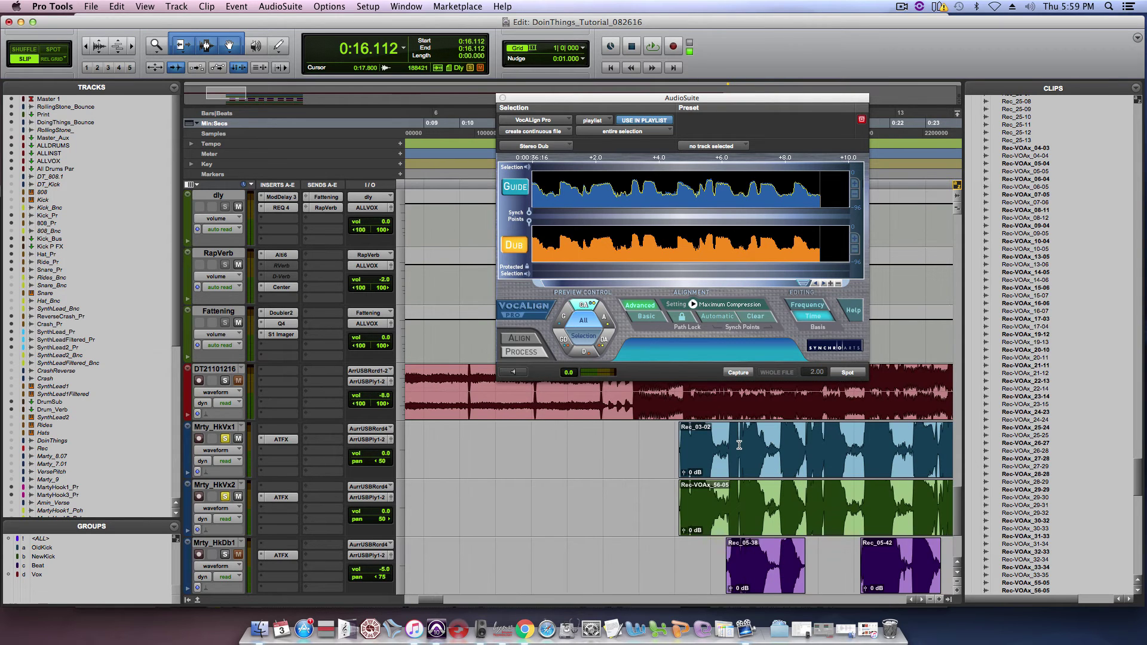
key(space)
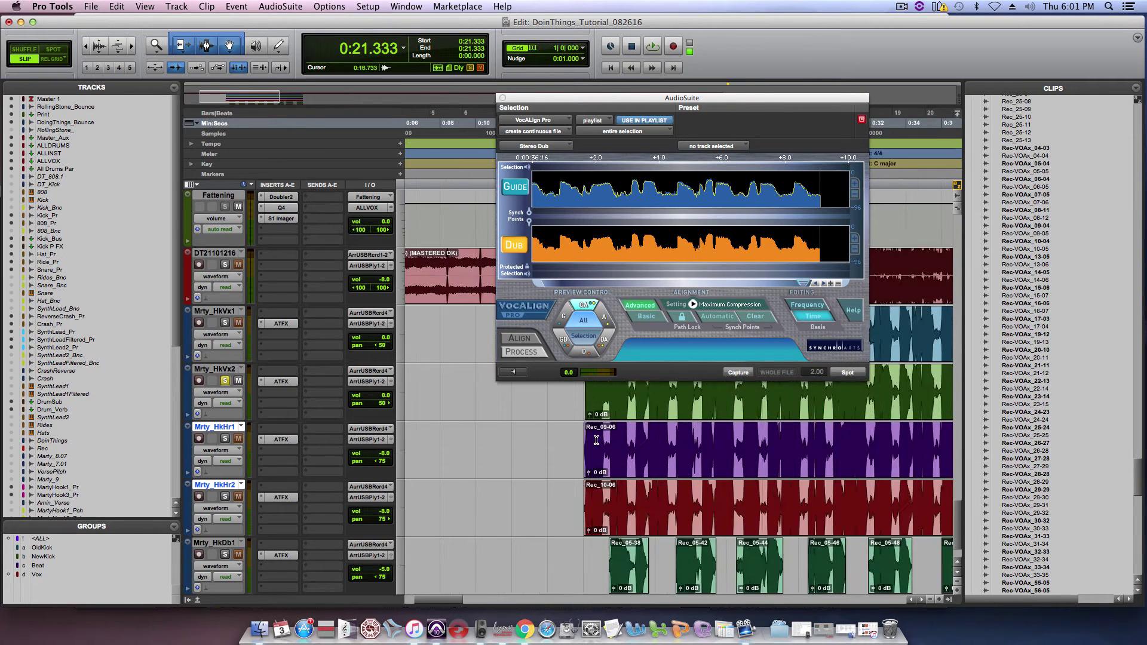
Capture harmony clip Rec_09-06 as the dub, align it, and spot it onto Mrty_HkHr1
key(super+bracketleft)
key(super+bracketleft)
key(super+bracketleft)
key(super+bracketleft)
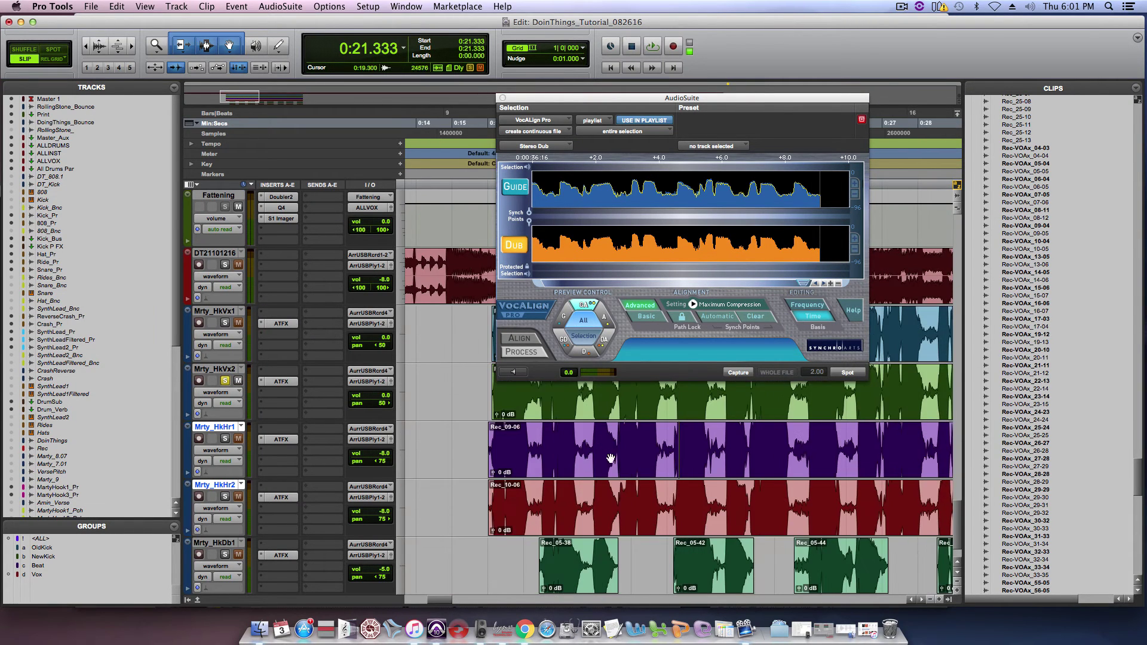
click(684, 463)
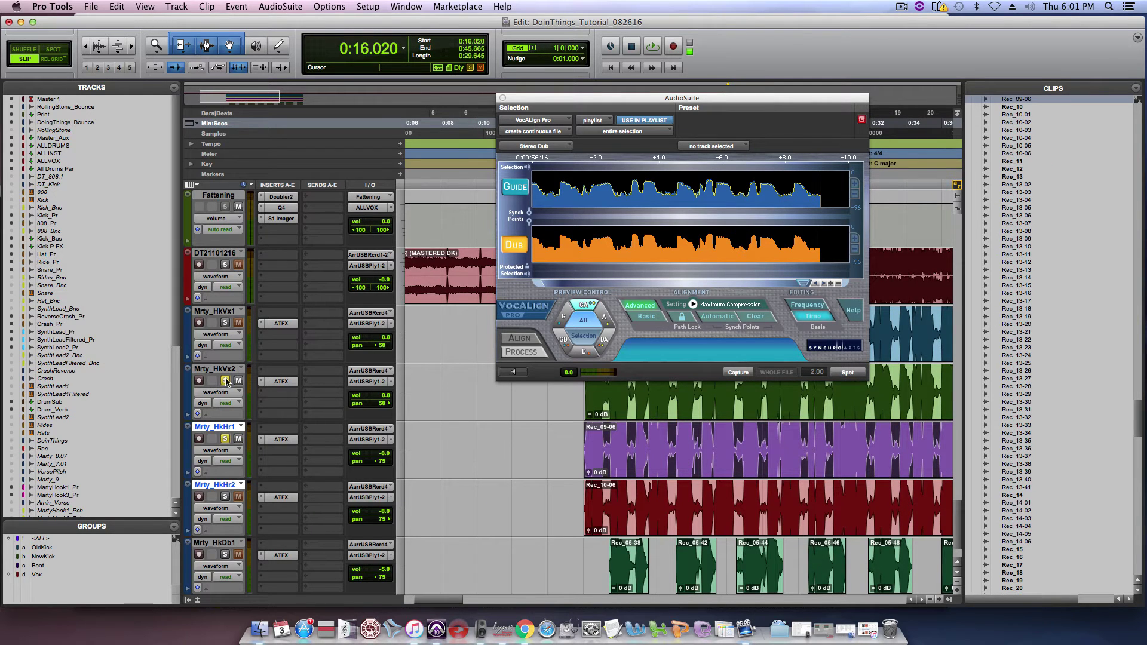
click(747, 370)
click(509, 345)
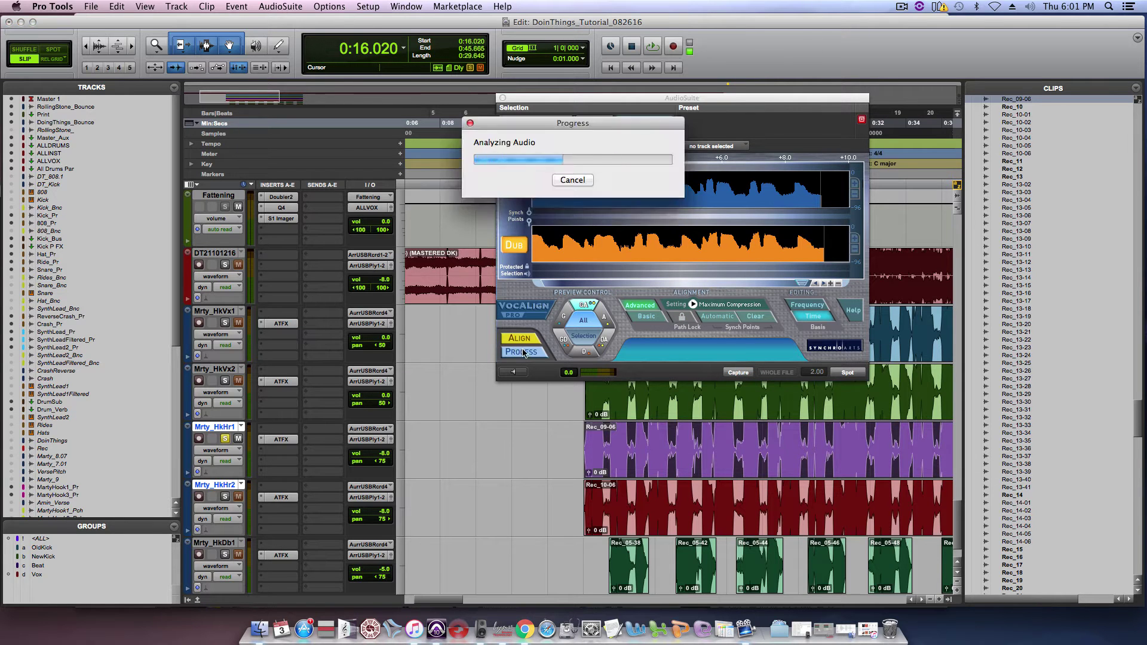
click(849, 372)
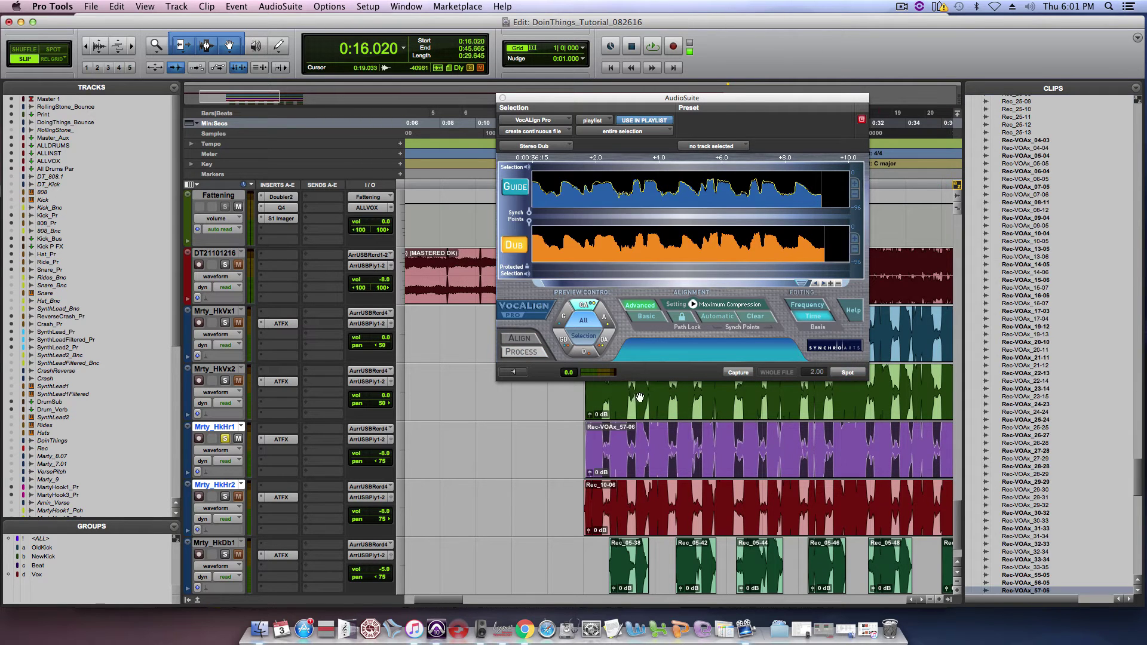
Realign the harmony a second time, leaving Rec-VOAx_58-06, then capture Rec_10-06 as the next dub
click(738, 372)
click(526, 338)
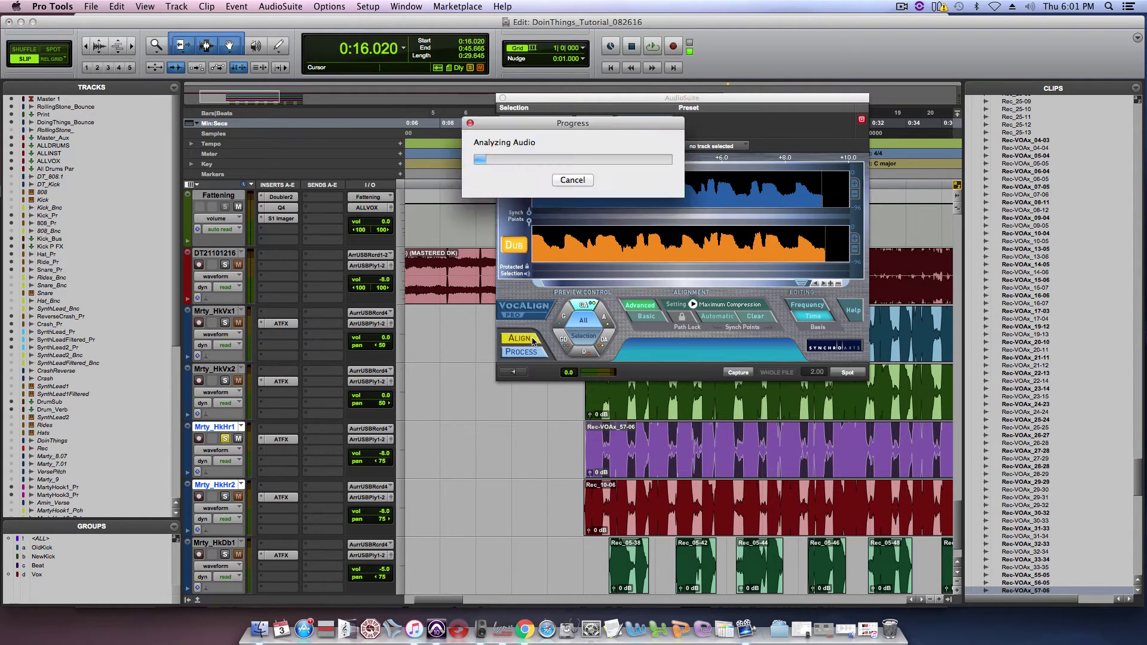
click(859, 373)
click(742, 525)
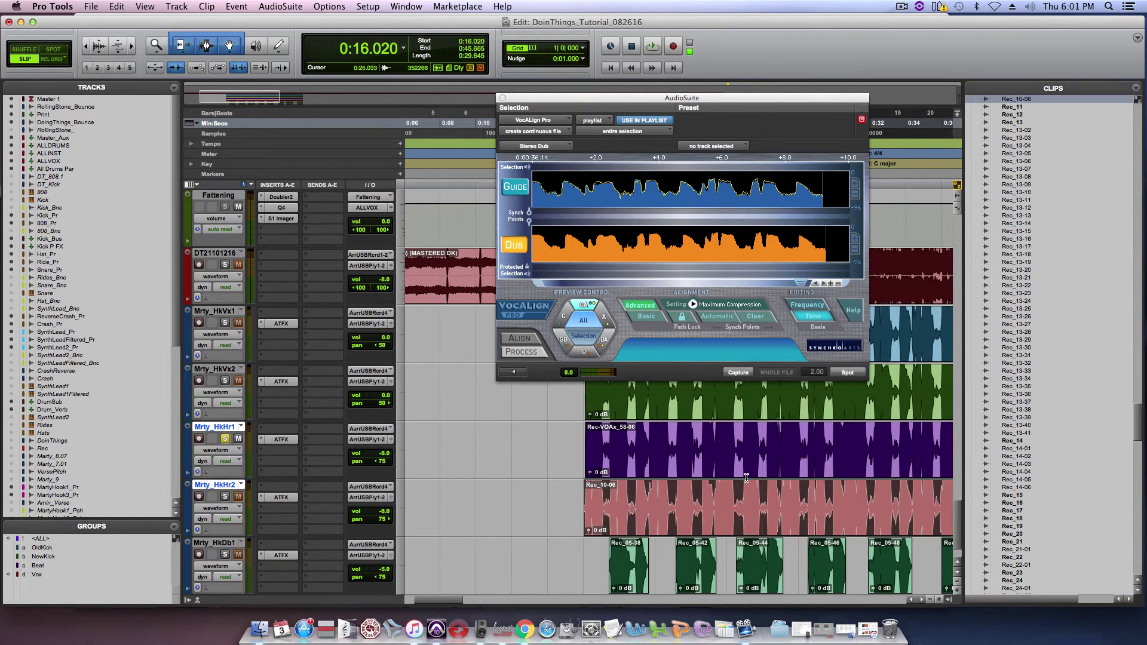
click(740, 371)
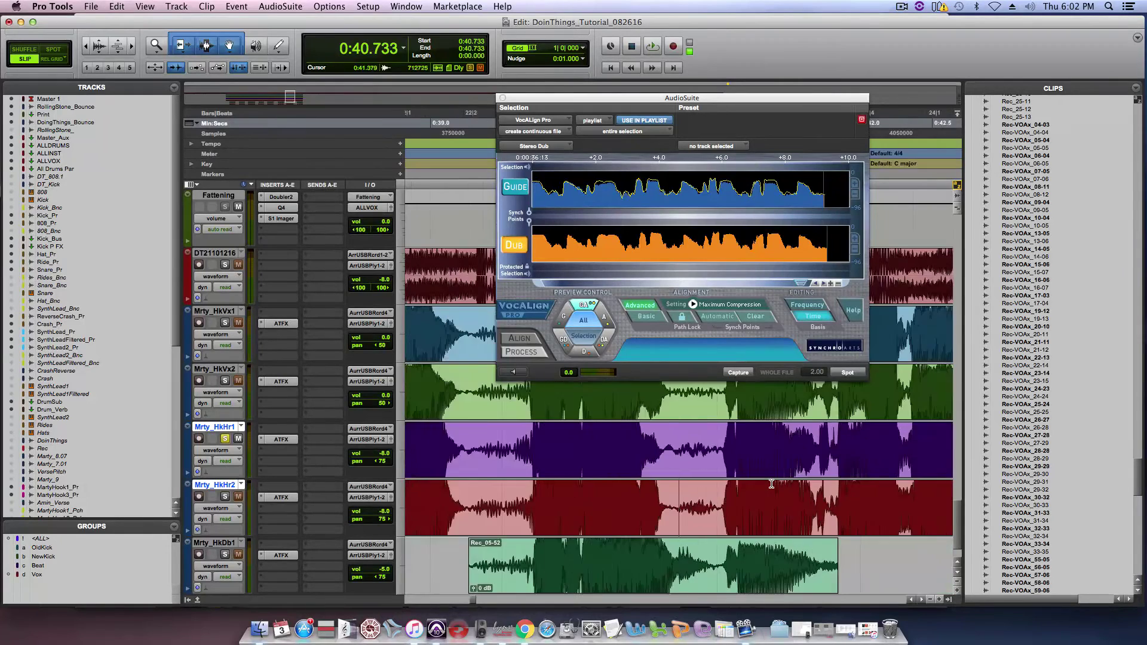
Unsolo Mrty_HkHr1, move the track selection to the Mrty_HkDb doubles, and zoom in on their clips
key(super+bracketleft)
scroll(319, 424, down, 1)
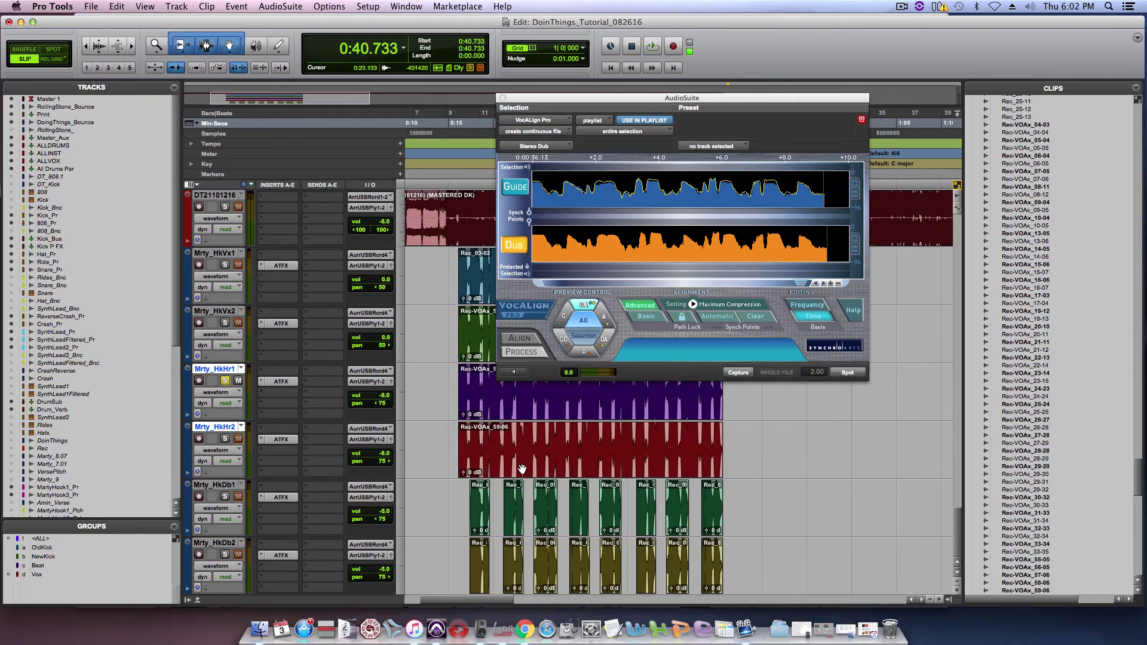
click(225, 381)
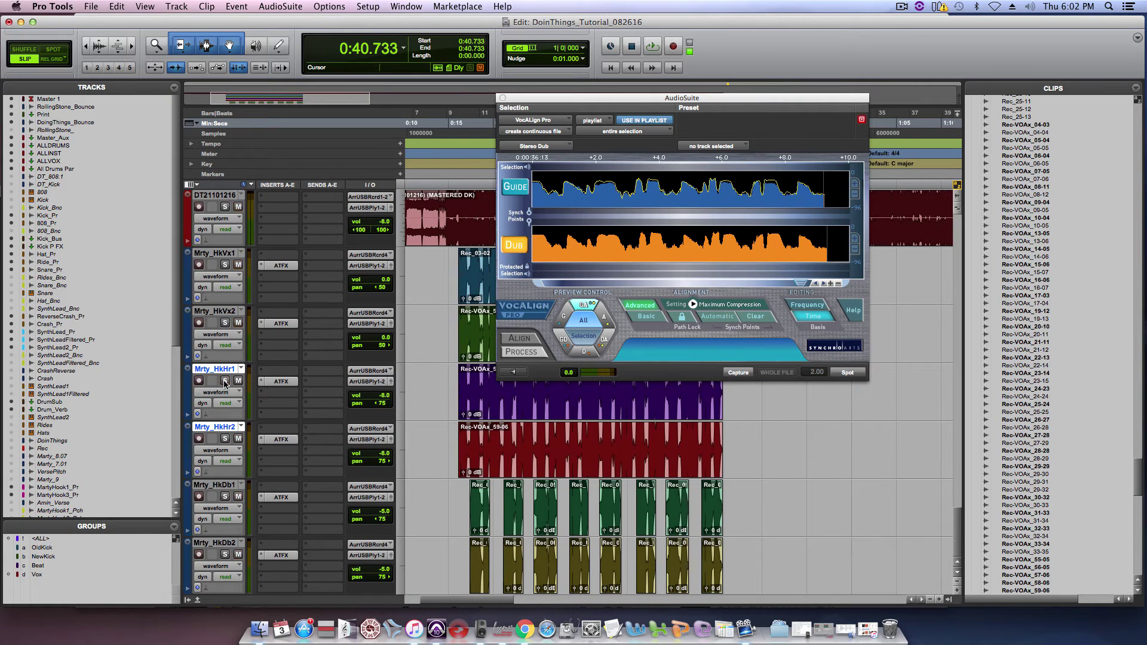
key(semicolon)
key(semicolon)
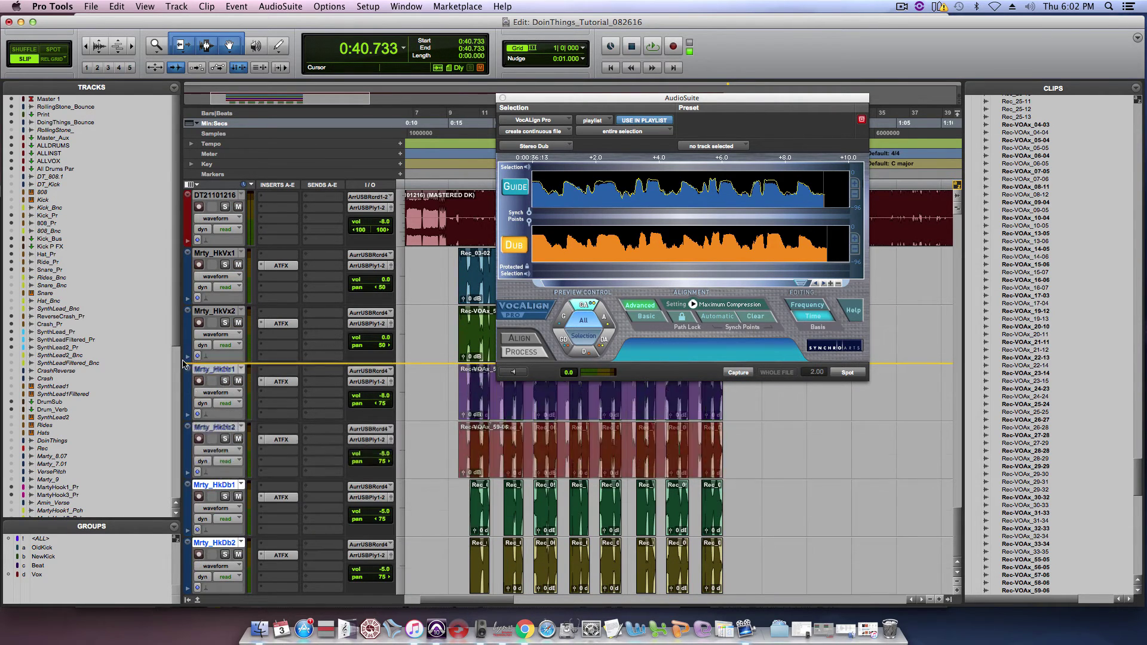
click(466, 435)
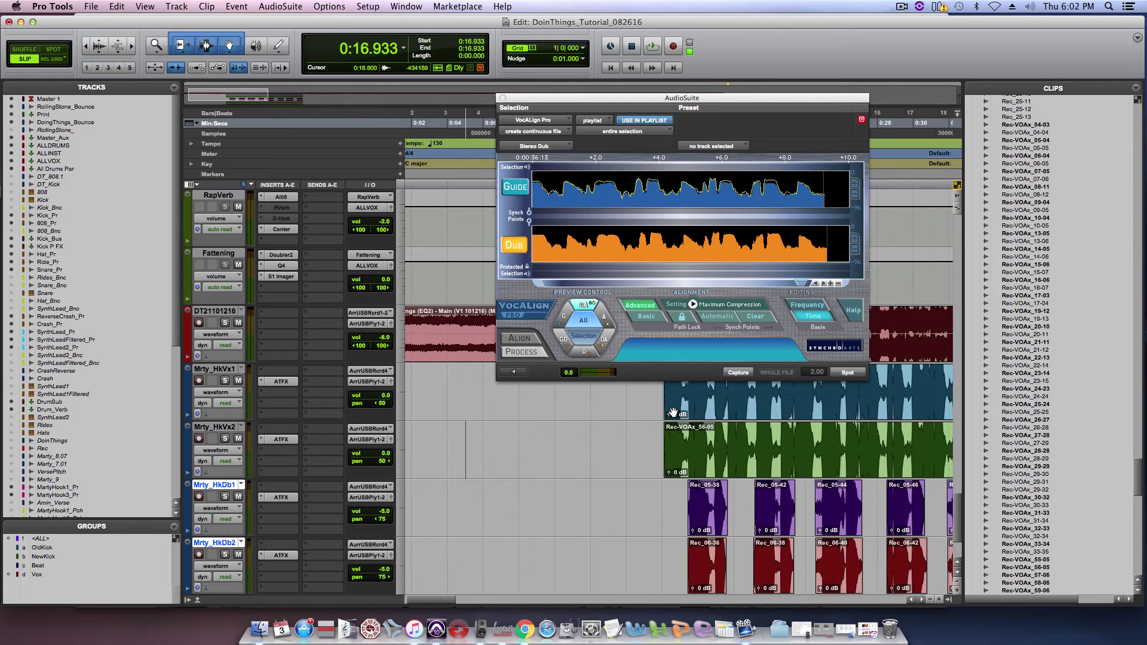
key(super+bracketright)
key(super+bracketright)
key(super+bracketright)
key(super+bracketright)
key(super+bracketright)
key(super+bracketright)
key(Tab)
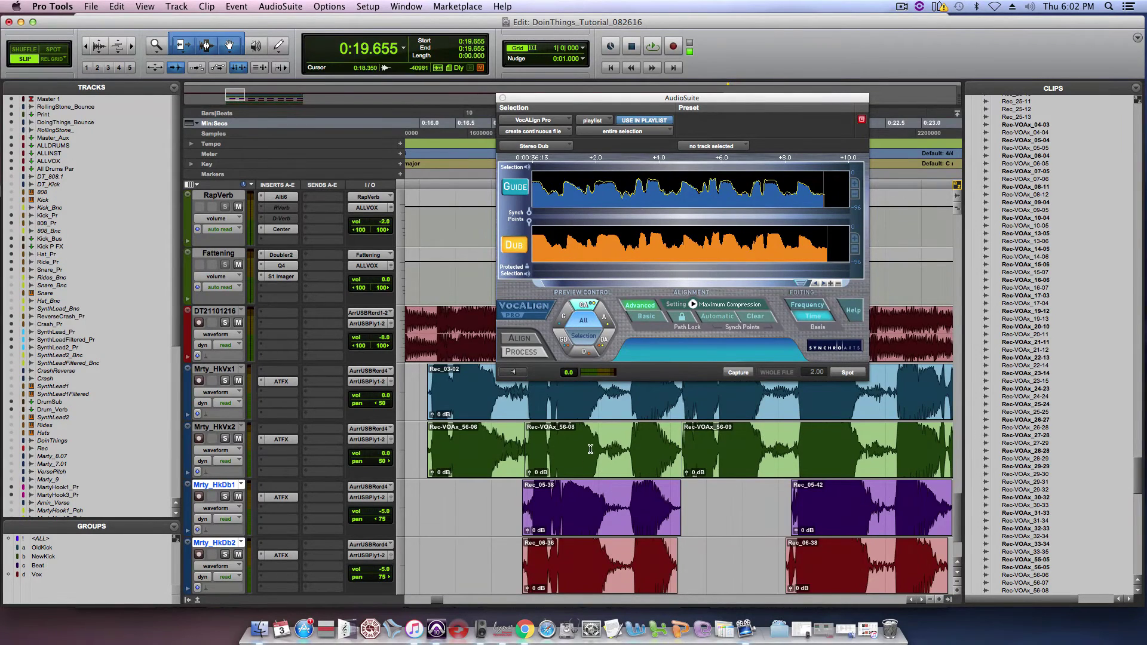
Select the whole Rec-VOAx_56-08 clip from 0:17.469 to 0:19.655
click(592, 454)
key(super+bracketright)
click(709, 476)
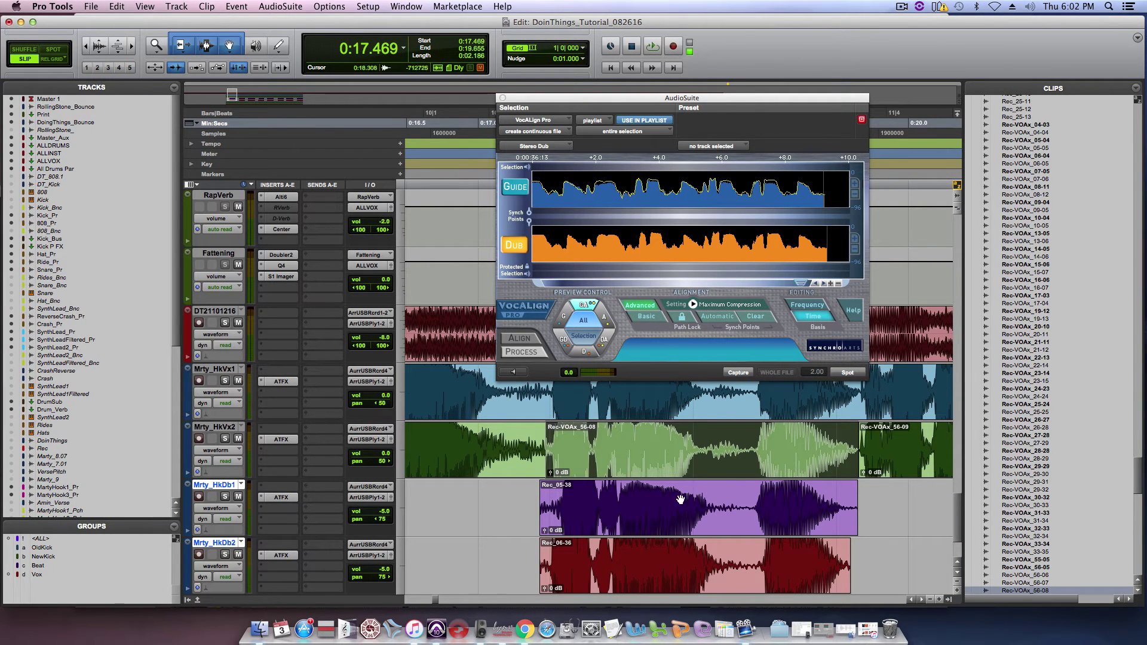
key(super+bracketleft)
key(super+bracketleft)
key(super+bracketleft)
key(super+bracketleft)
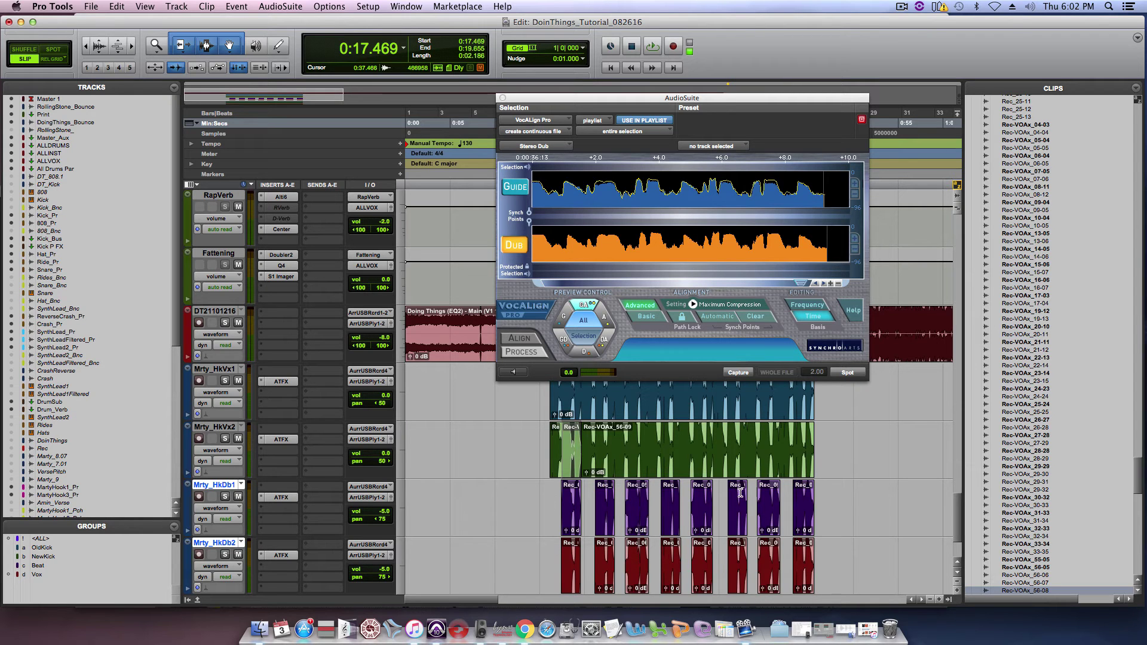
key(super+bracketright)
key(super+bracketright)
key(super+bracketright)
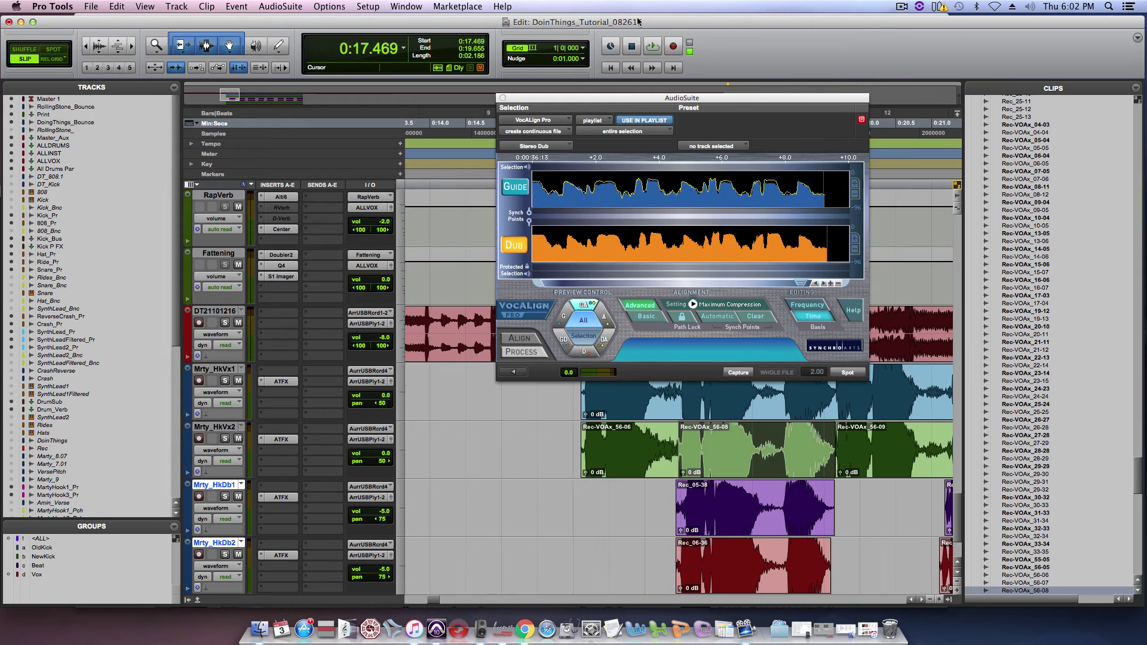
Capture the guide audio, then the selected dub phrase, in VocALign and run Align
click(522, 190)
click(743, 370)
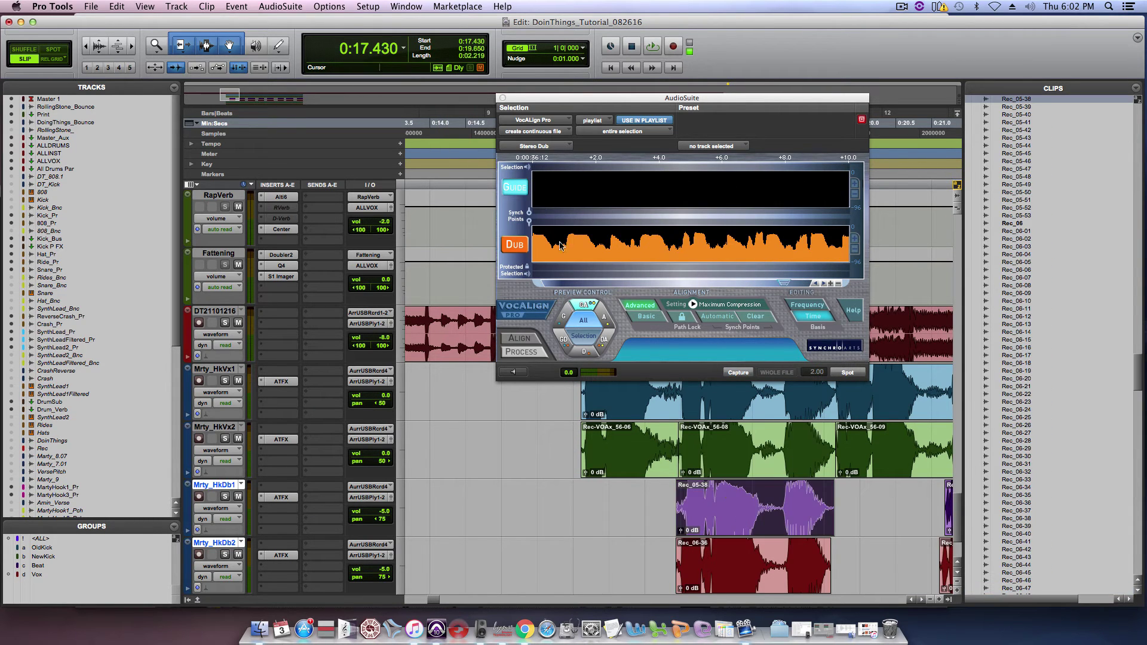
click(513, 252)
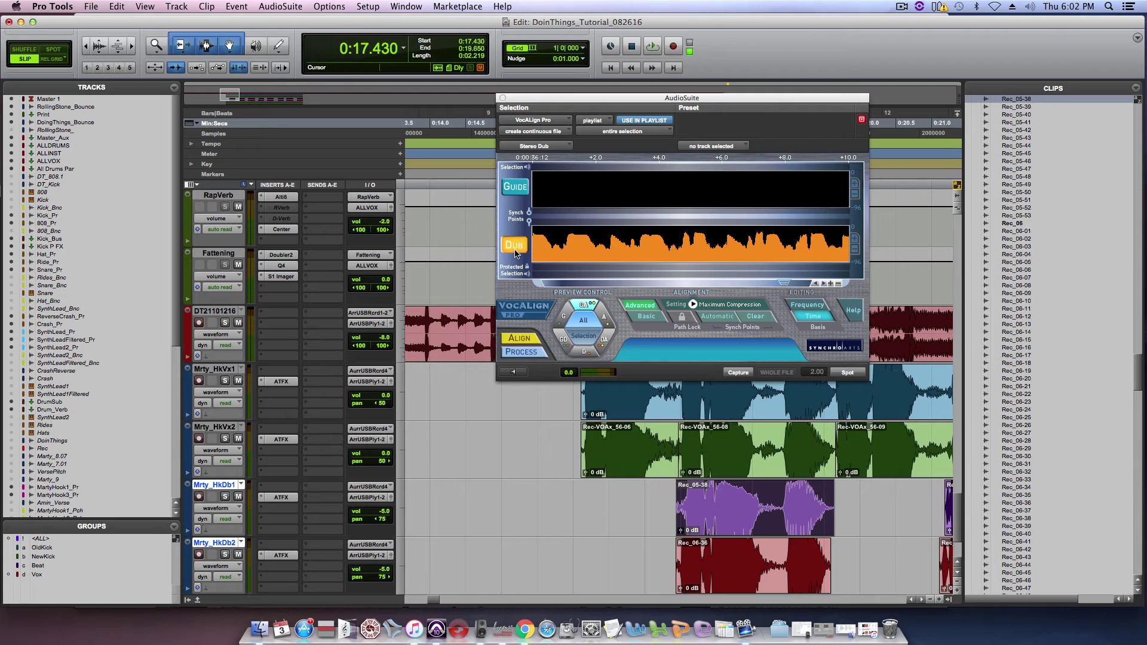
click(737, 371)
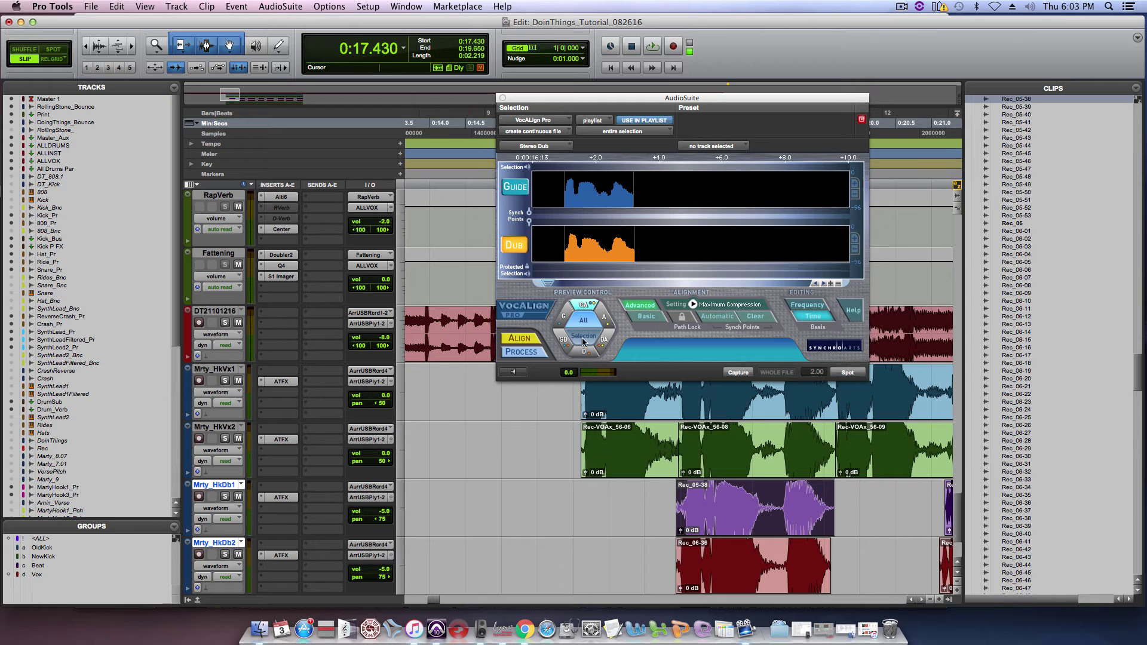
click(522, 342)
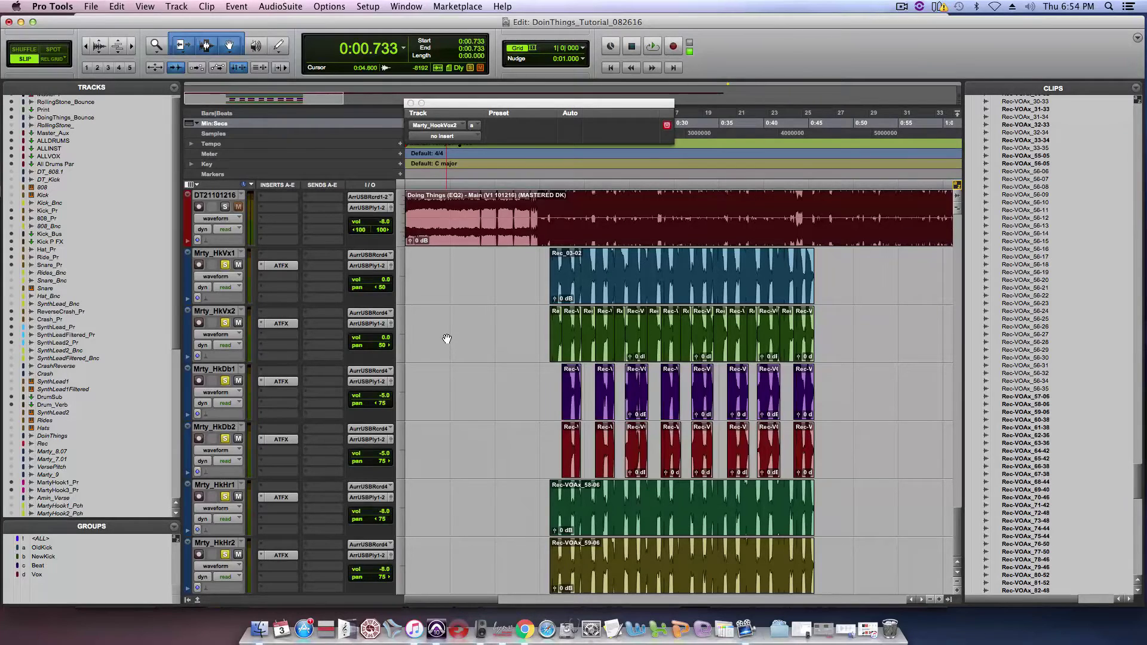
Select Mrty_HkVx2 from 0:14.866 to 0:48.133 and heal the fragments into one Rec-VOAx_56-05 clip
click(538, 326)
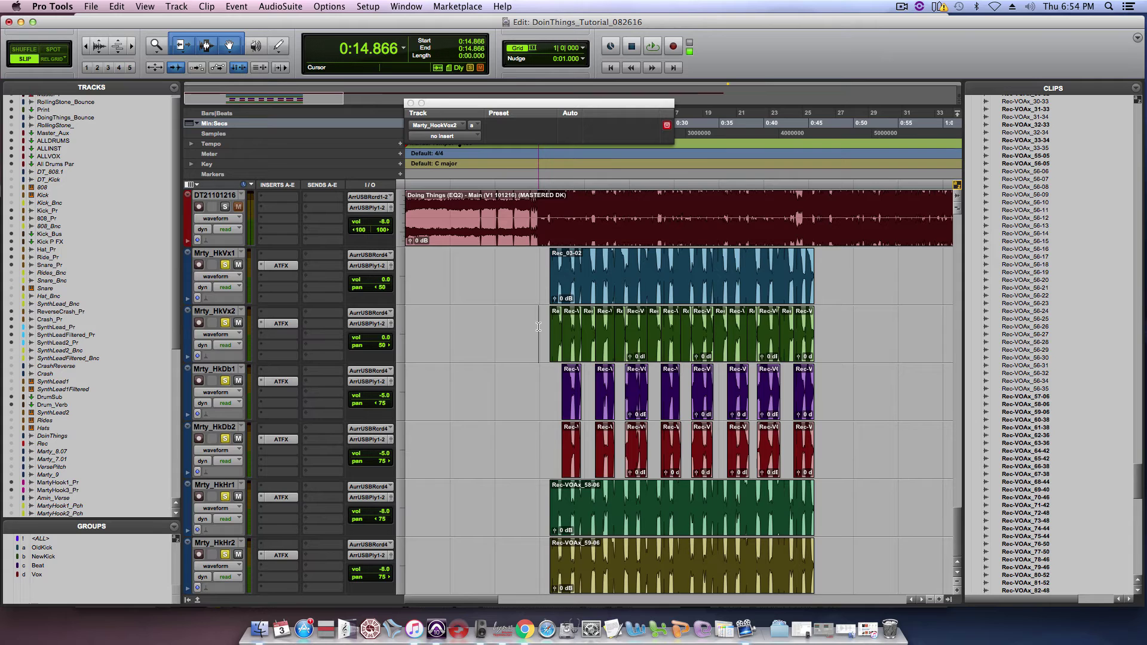
drag(538, 327, 836, 351)
key(super+h)
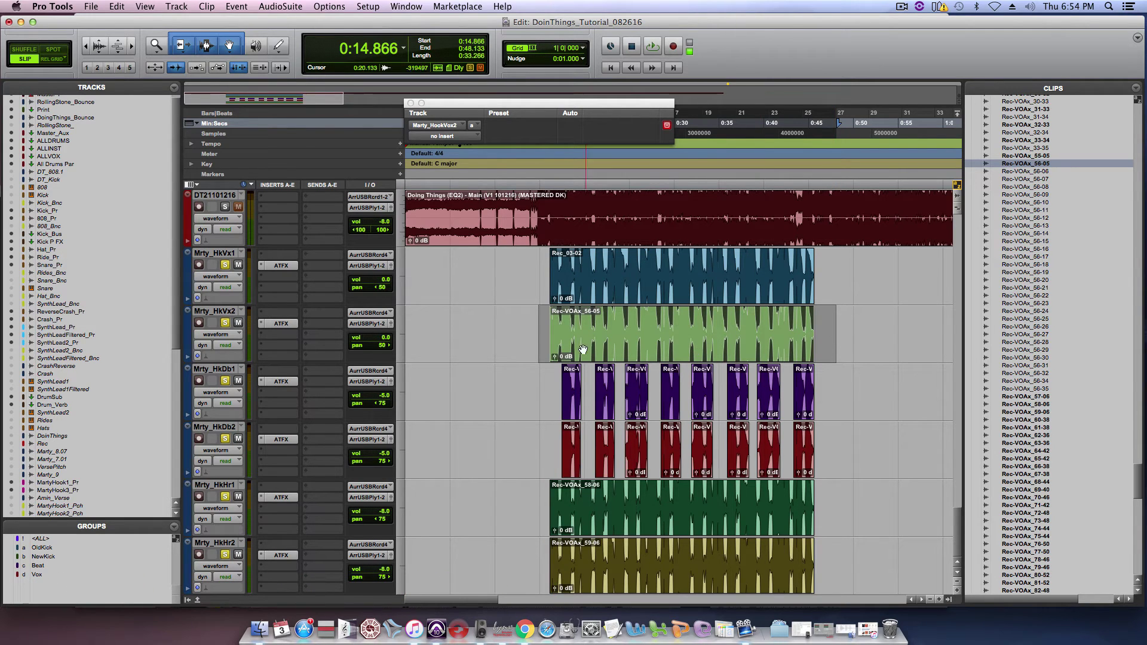
click(540, 320)
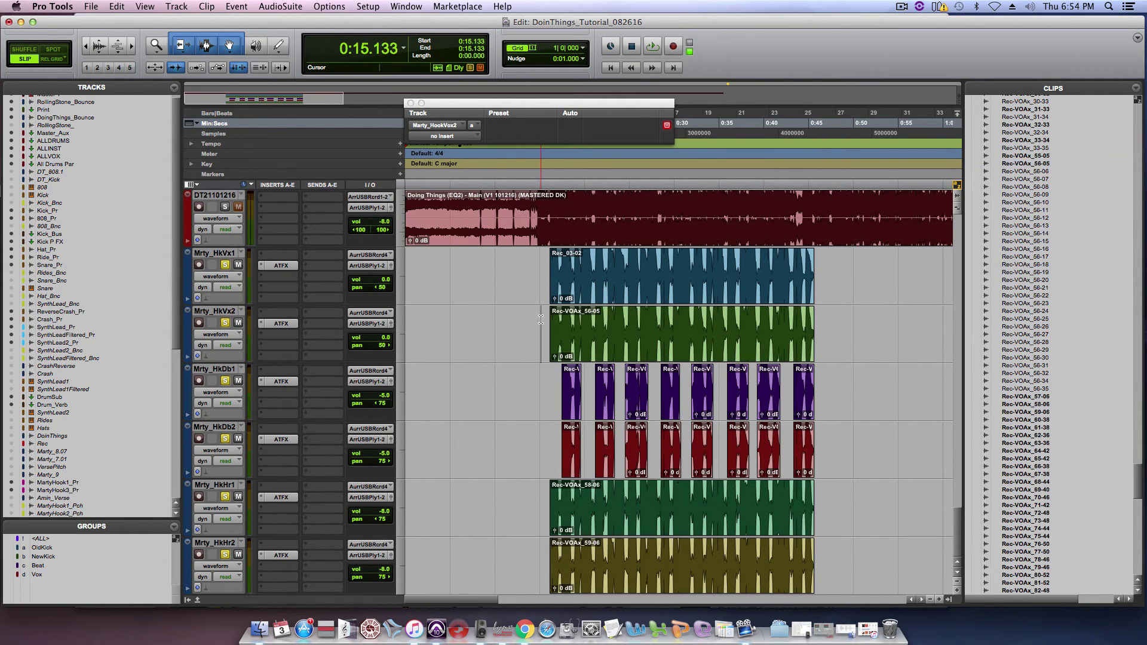
Play the session back from 0:15.133, then clear every track's solo
key(space)
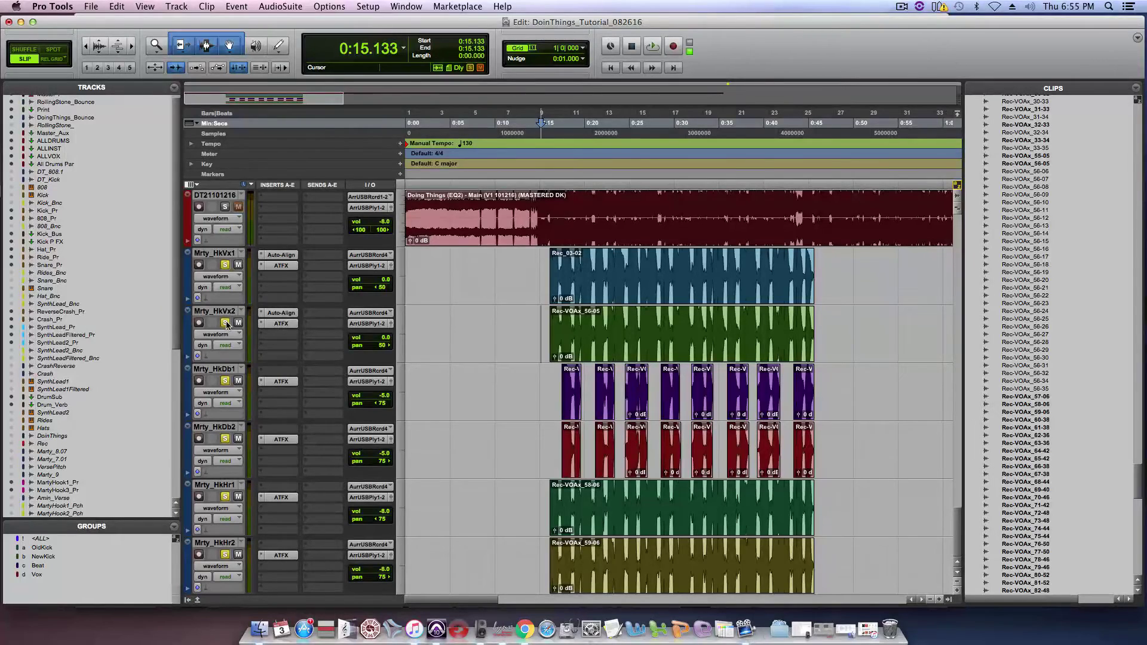
alt+click(227, 324)
Solo Mrty_HkVx1 and set its Auto-Align to send on channel 1
click(225, 265)
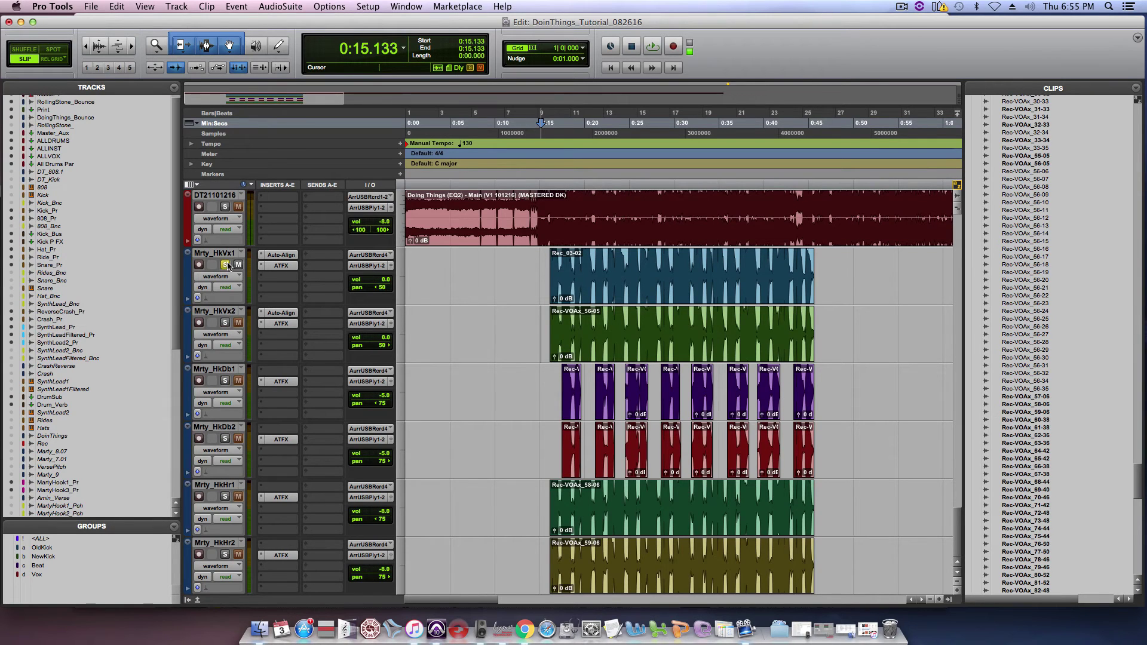
click(292, 256)
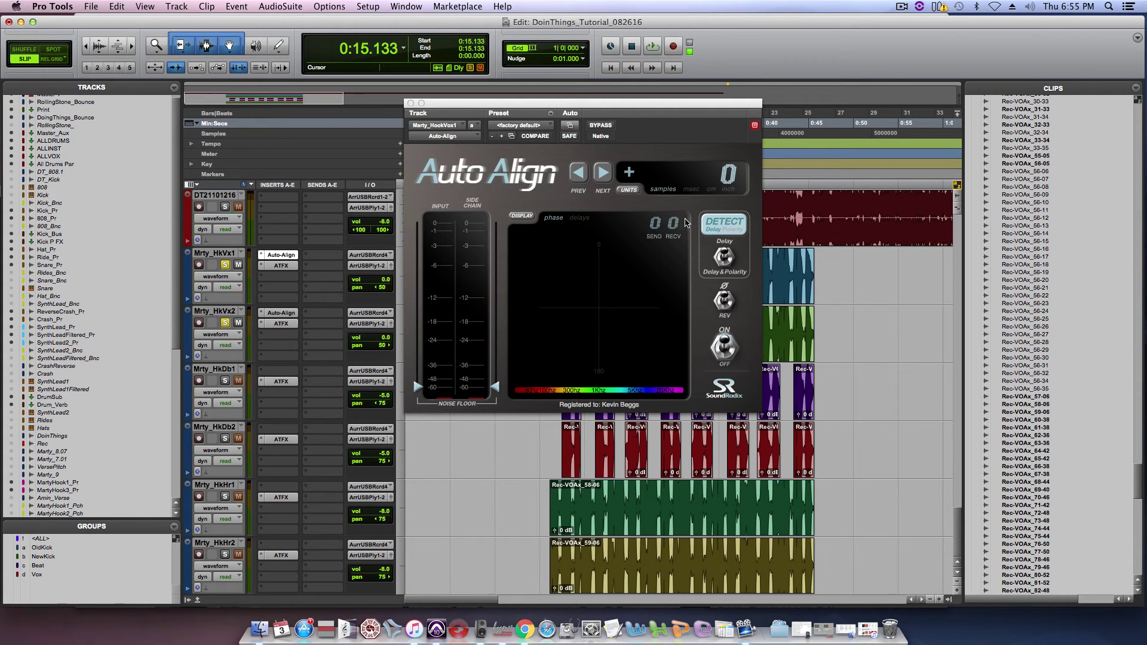
click(685, 223)
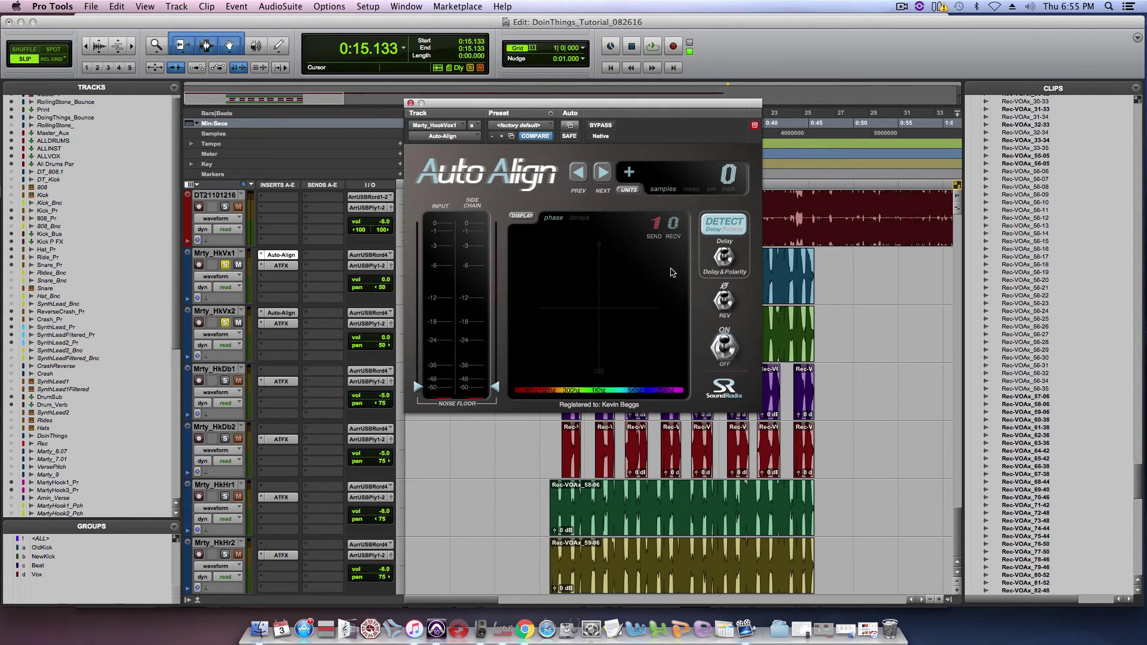
Set Mrty_HkVx2's Auto-Align to receive channel 1 as its reference
click(290, 316)
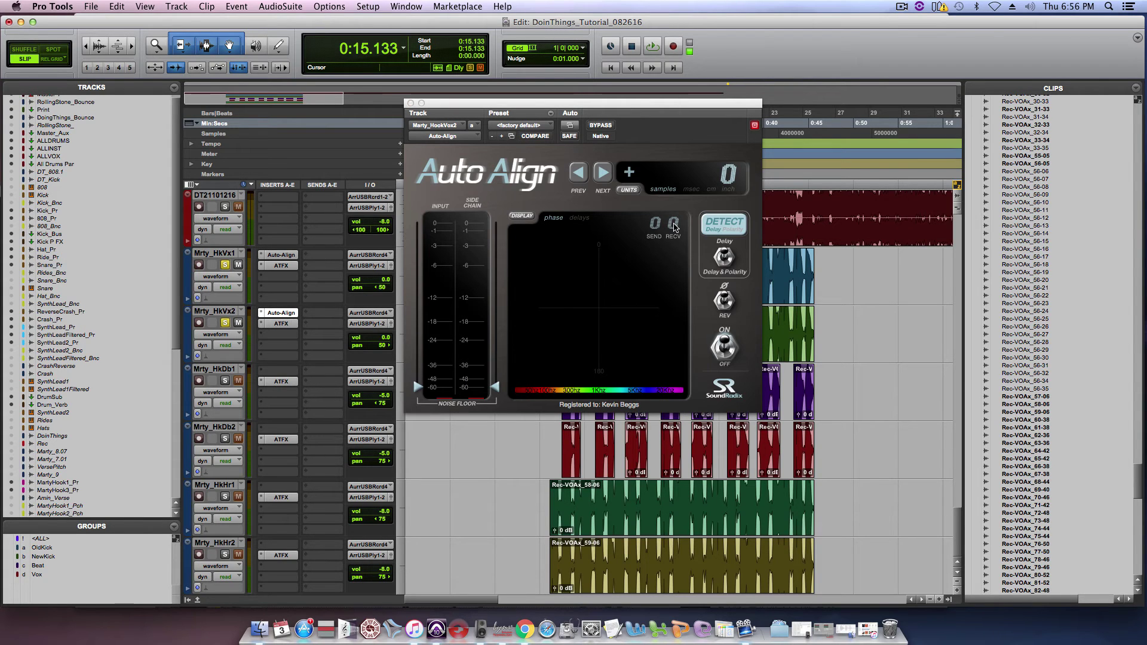
click(673, 223)
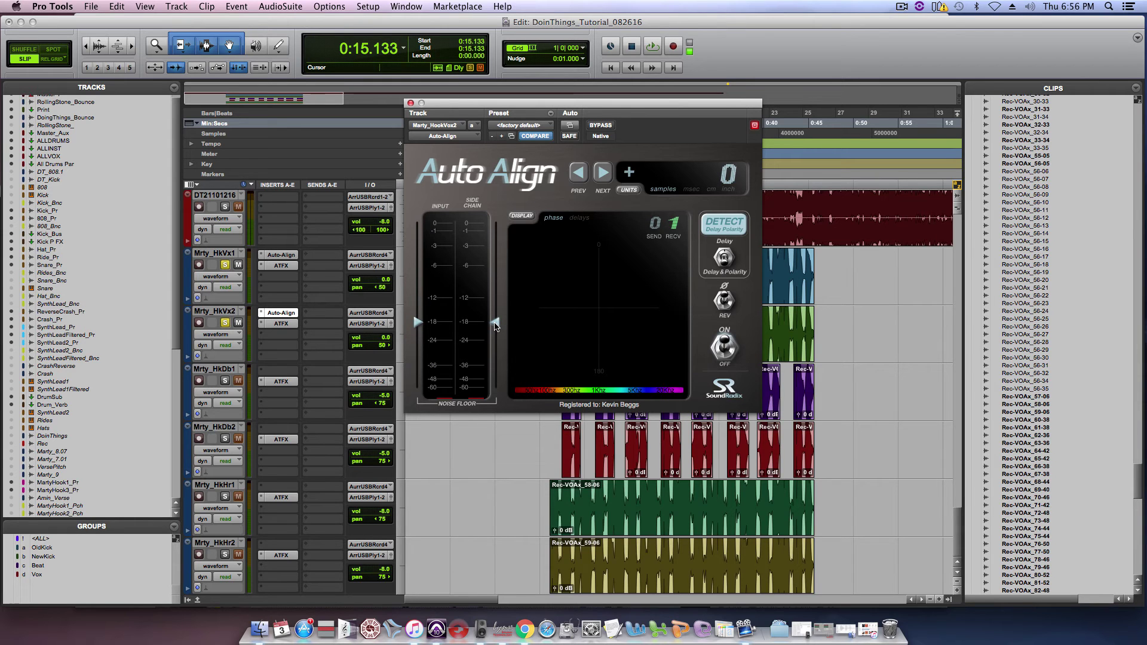
scroll(603, 497, up, 3)
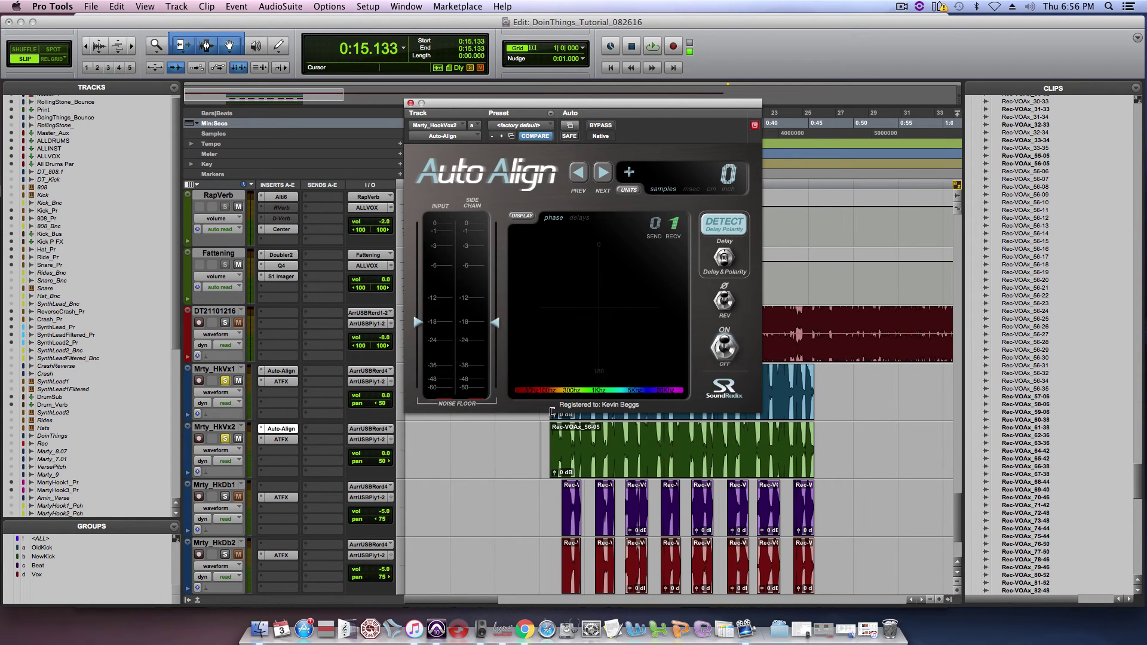
Play from the Mrty_HkVx2 clip start until Auto-Align detects a 132-sample delay
click(547, 441)
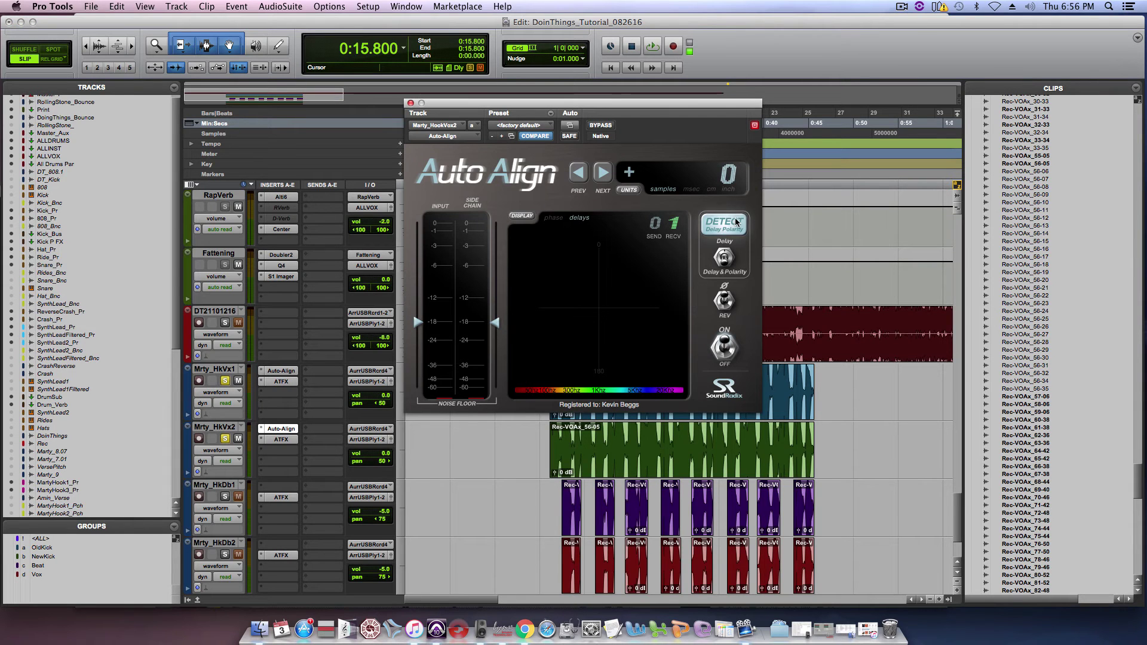
key(space)
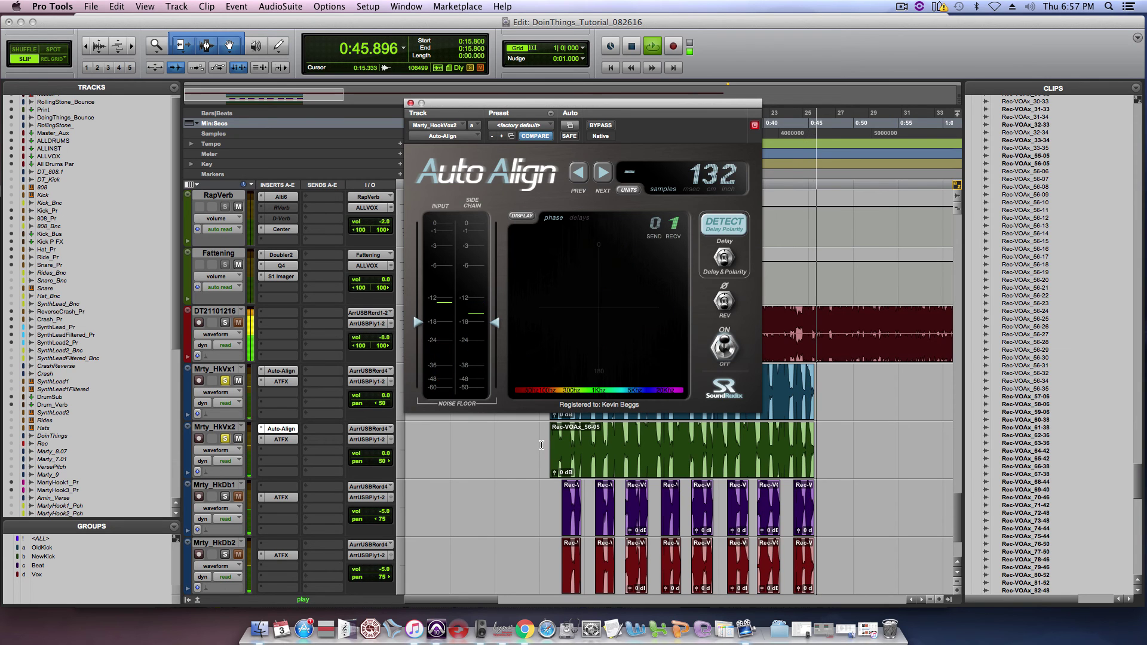
key(space)
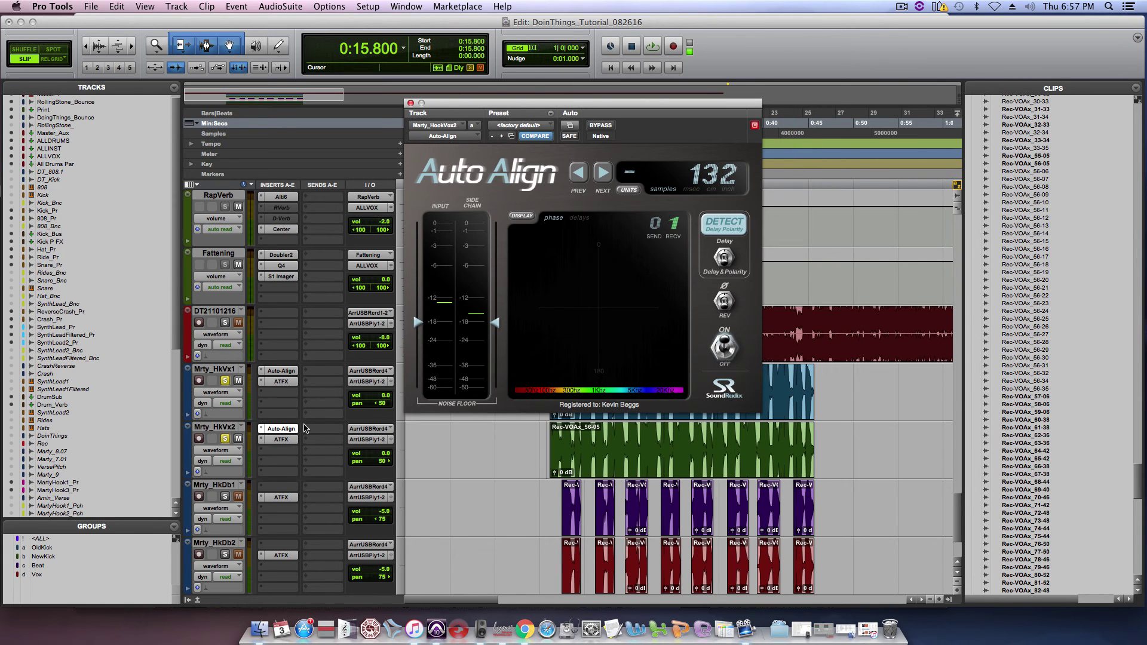
click(226, 428)
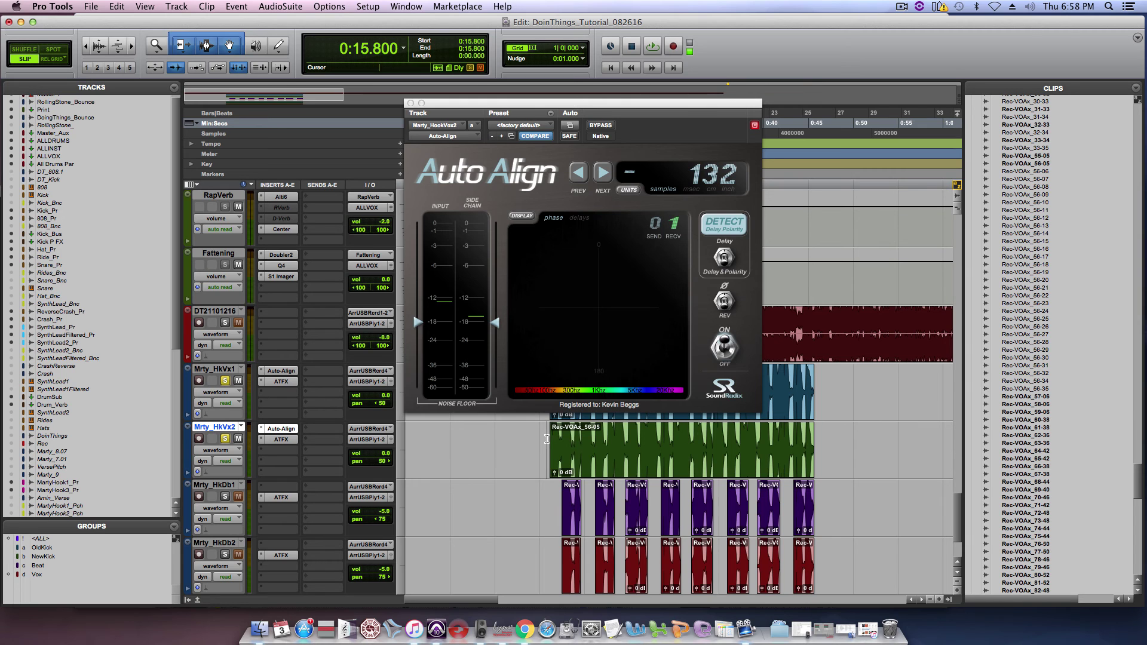
key(space)
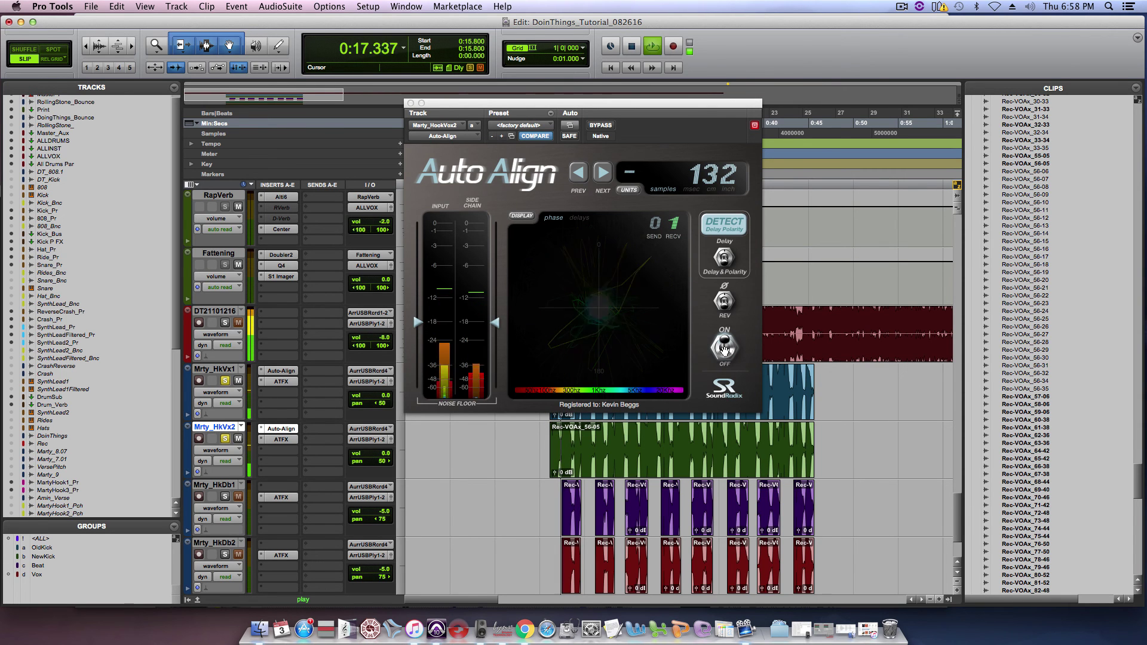
click(724, 349)
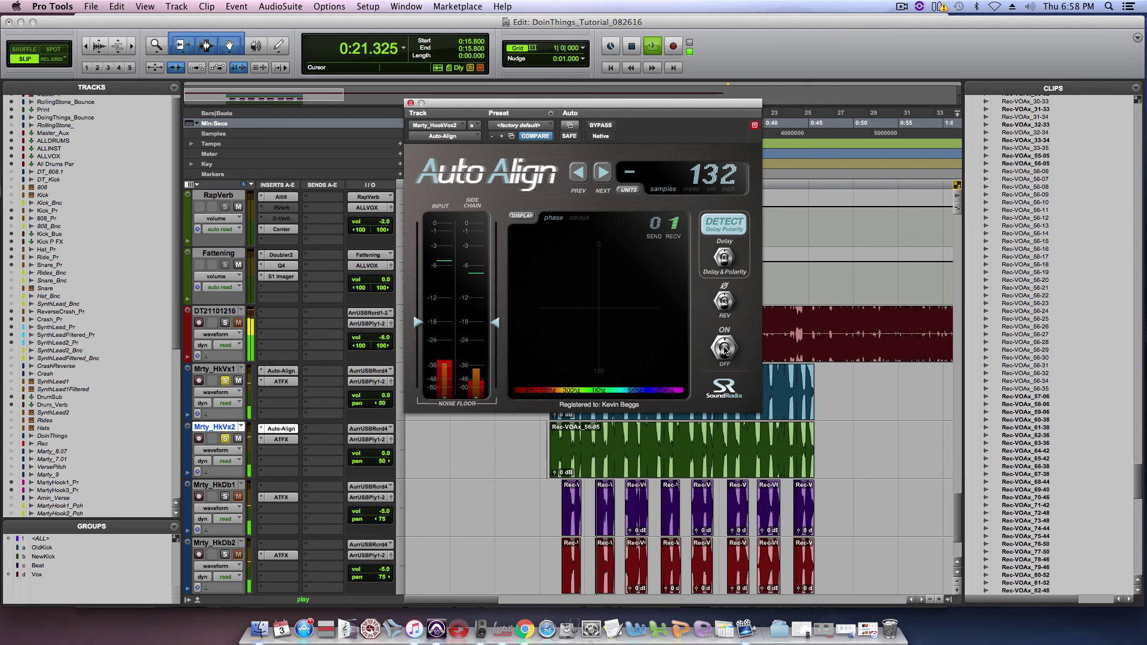
click(724, 349)
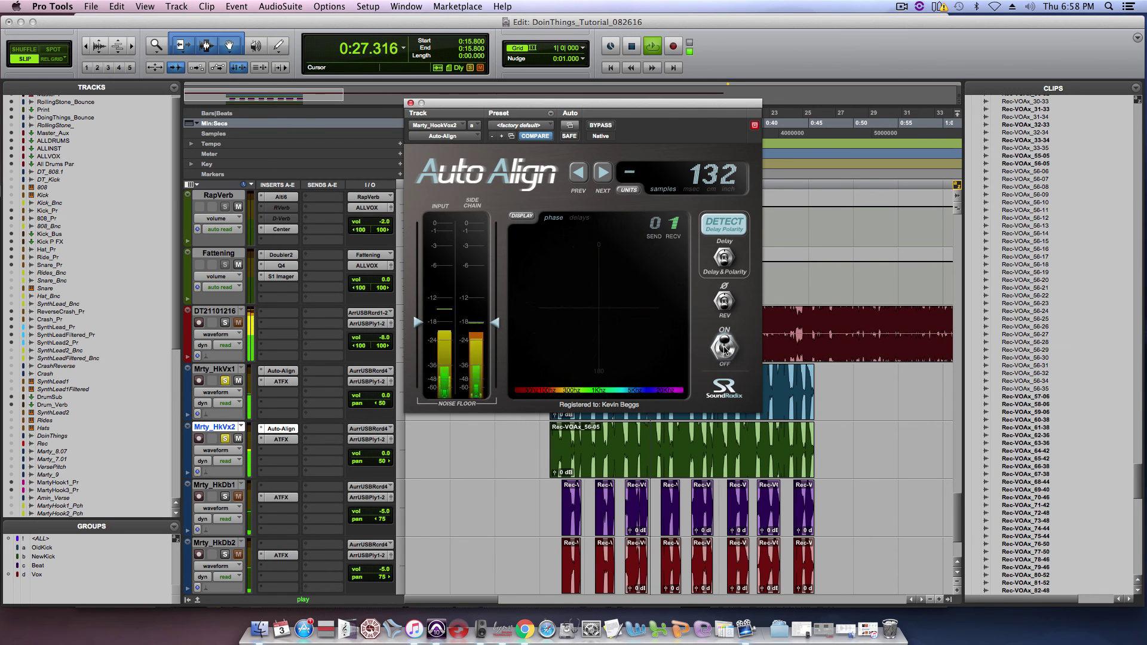
key(space)
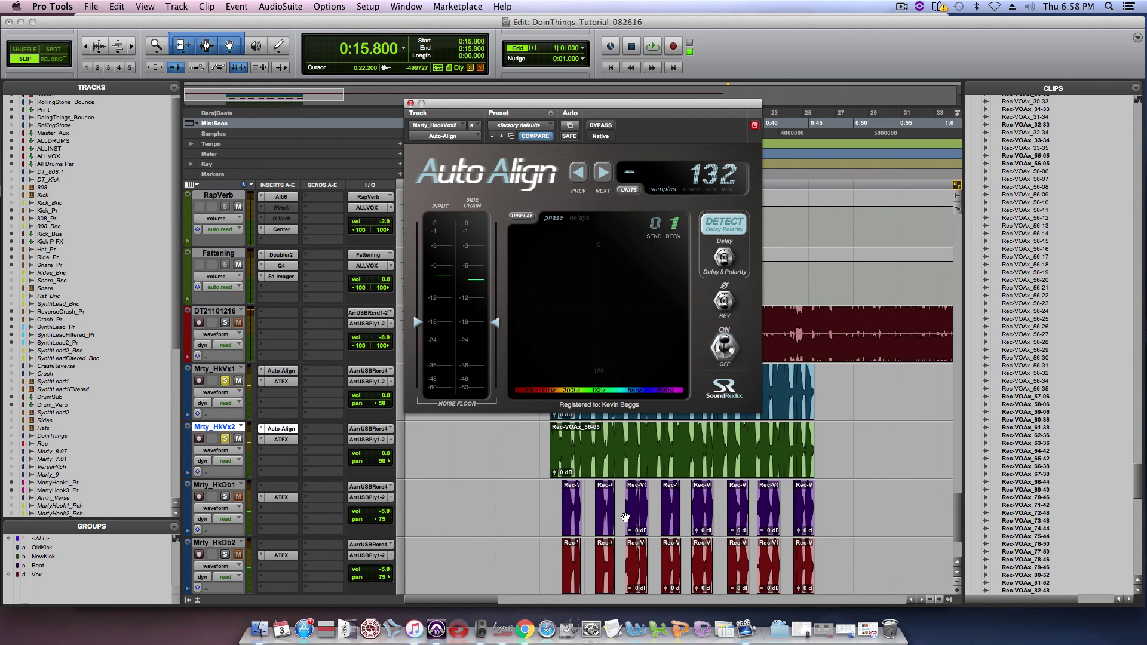